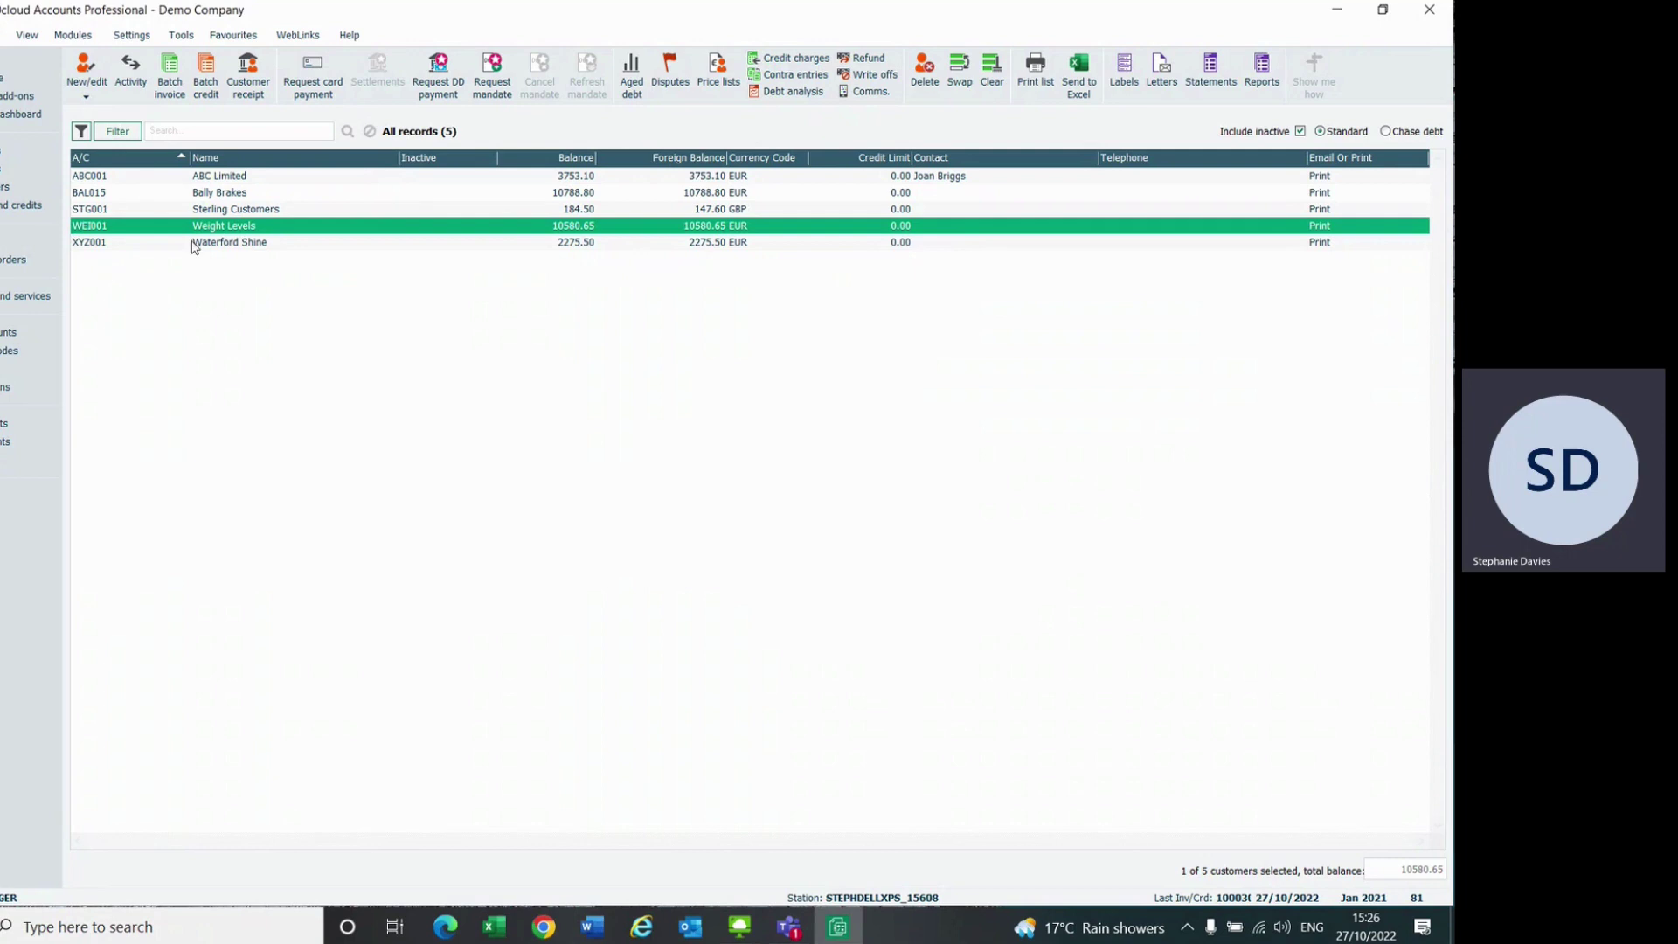
Step: Switch from the Customers list to the Sales Order quotations list
left_click(756, 179, "ctrl")
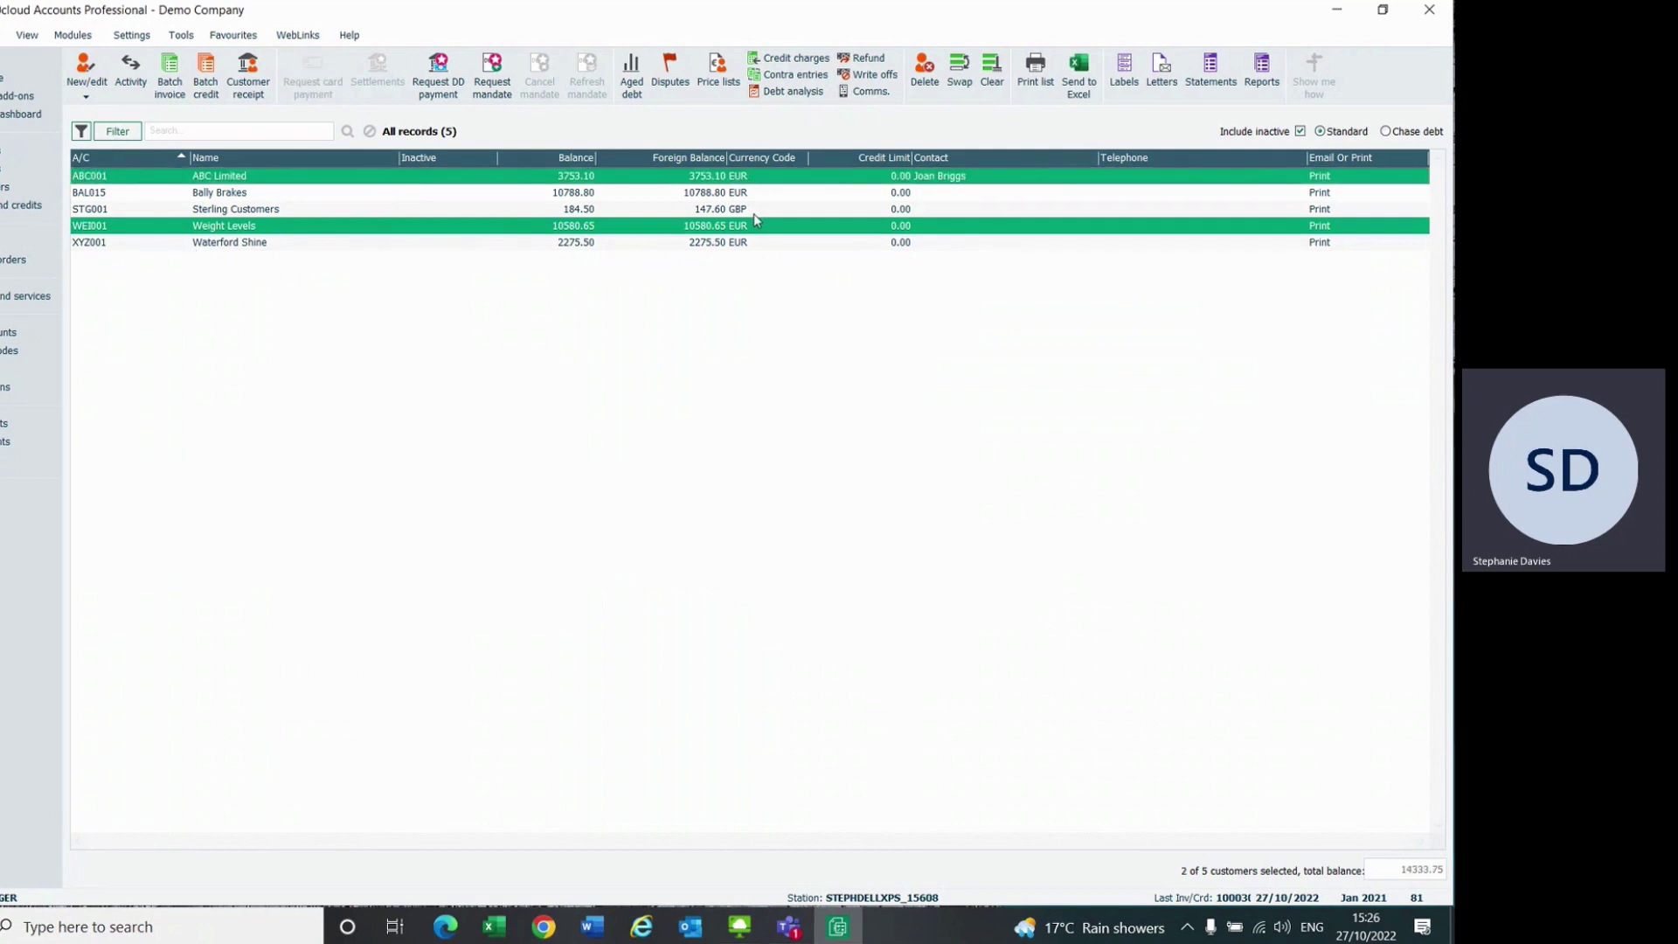
left_click(22, 172)
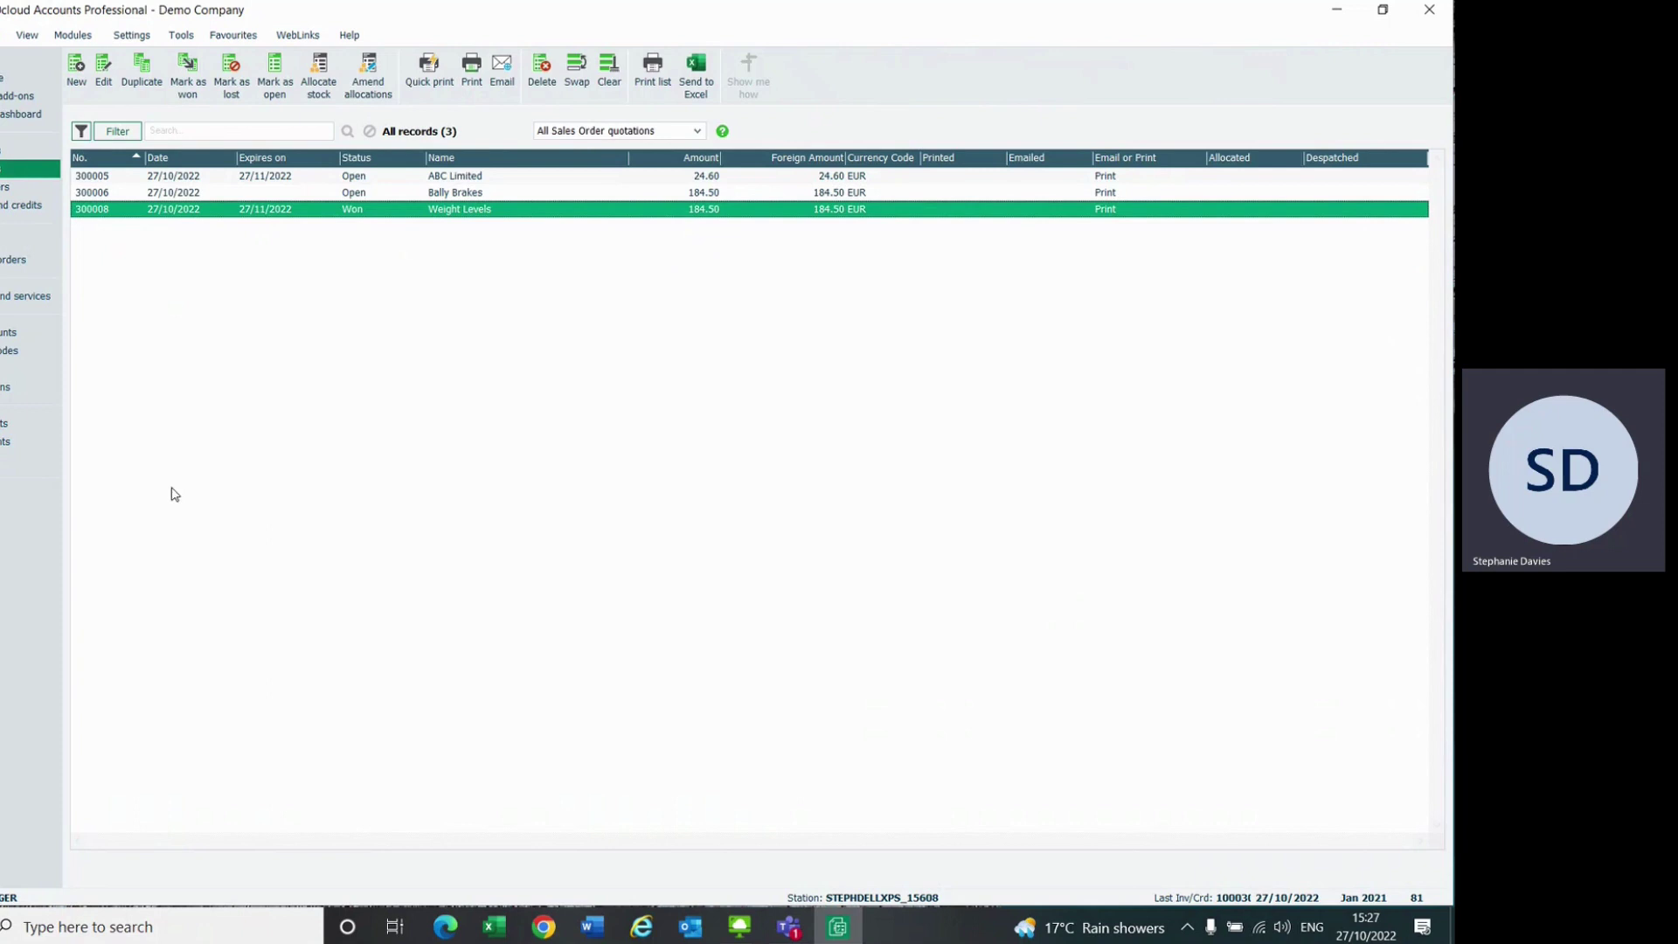
Step: Deselect the ABC Limited quote and start a new quote for customer XYZ001 Waterford Shine
left_click(351, 177, "ctrl")
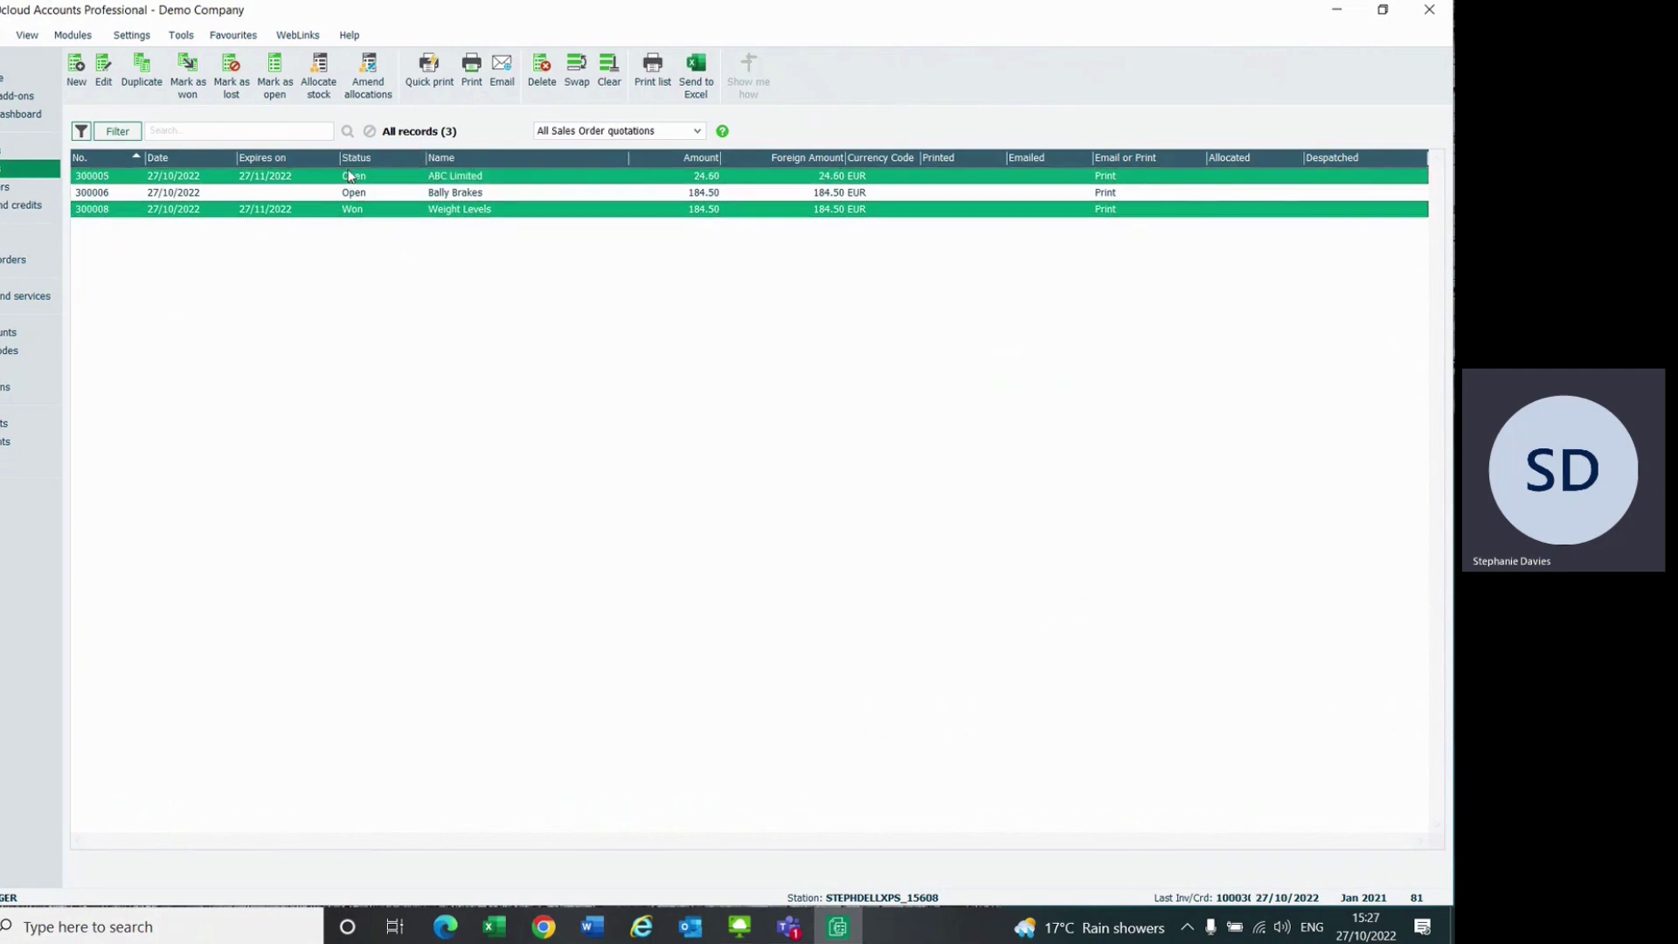
left_click(351, 178, "ctrl")
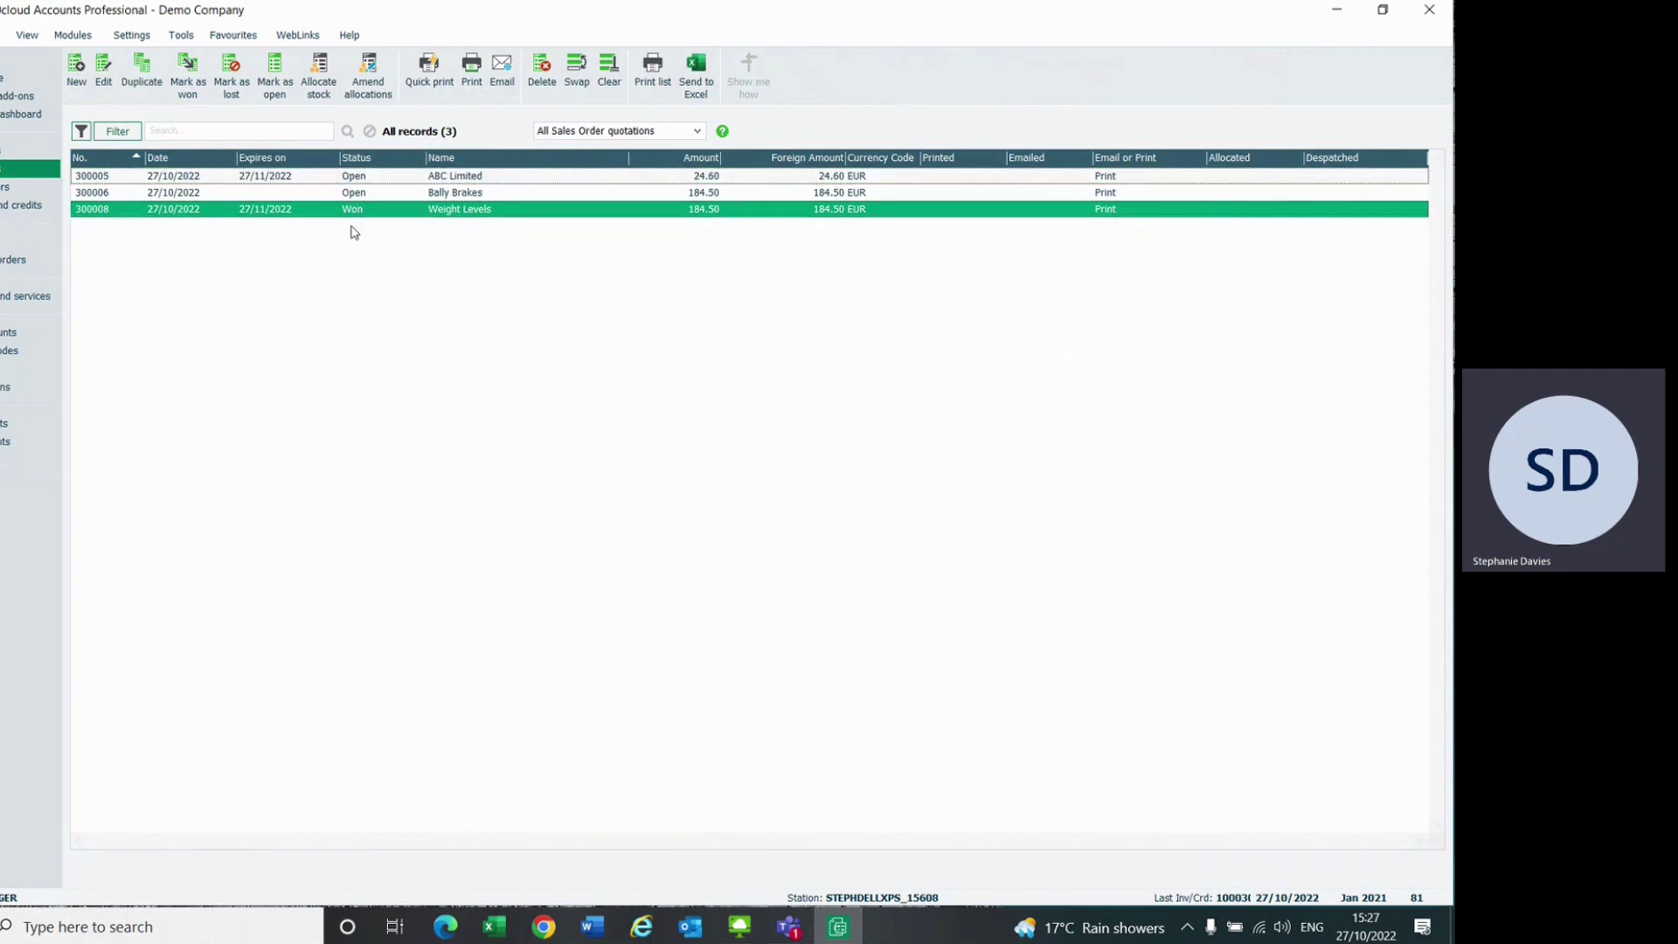
left_click(76, 68)
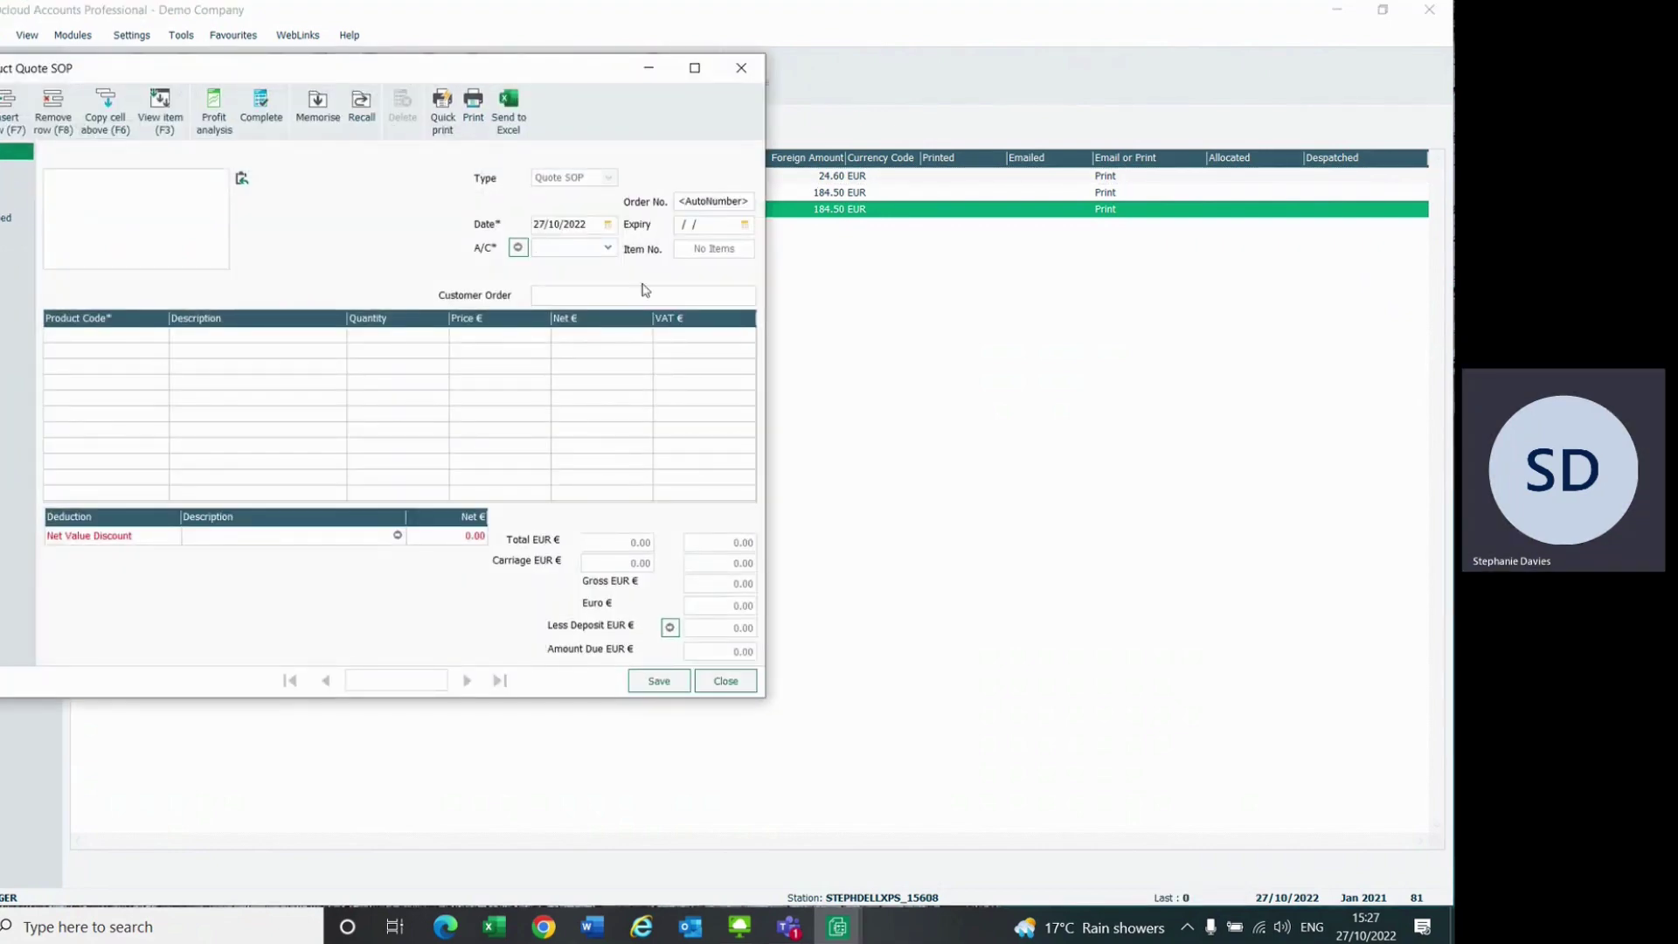
left_click(607, 248)
double_click(609, 393)
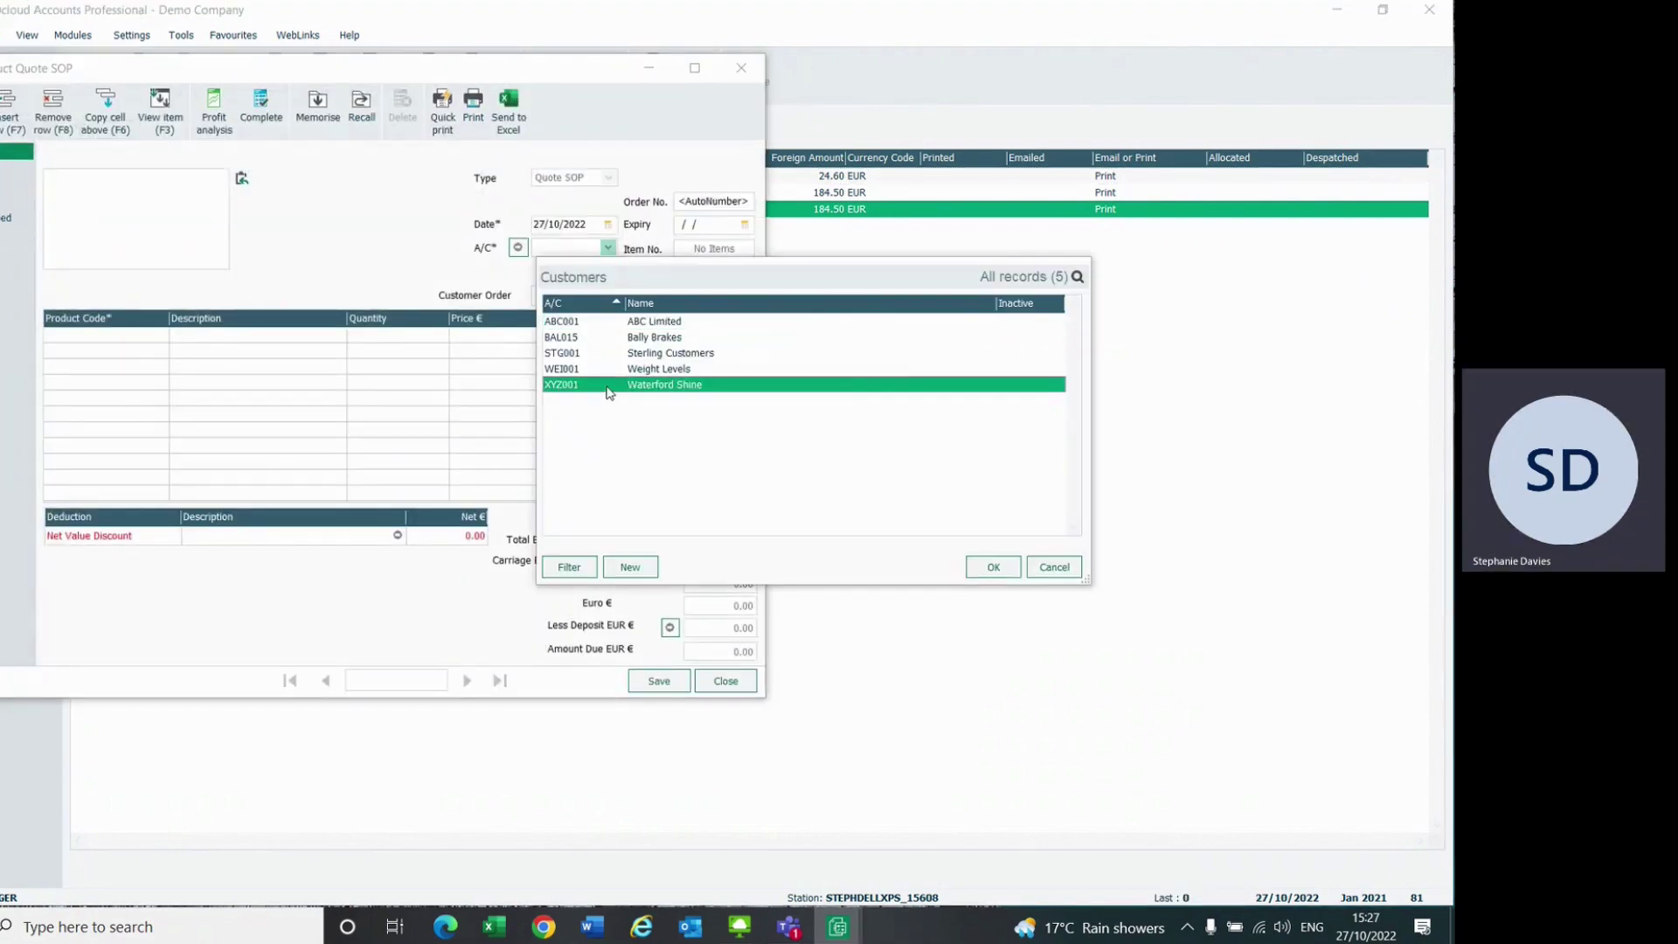
Step: Set the quote's expiry date to 27 November 2022
left_click(745, 225)
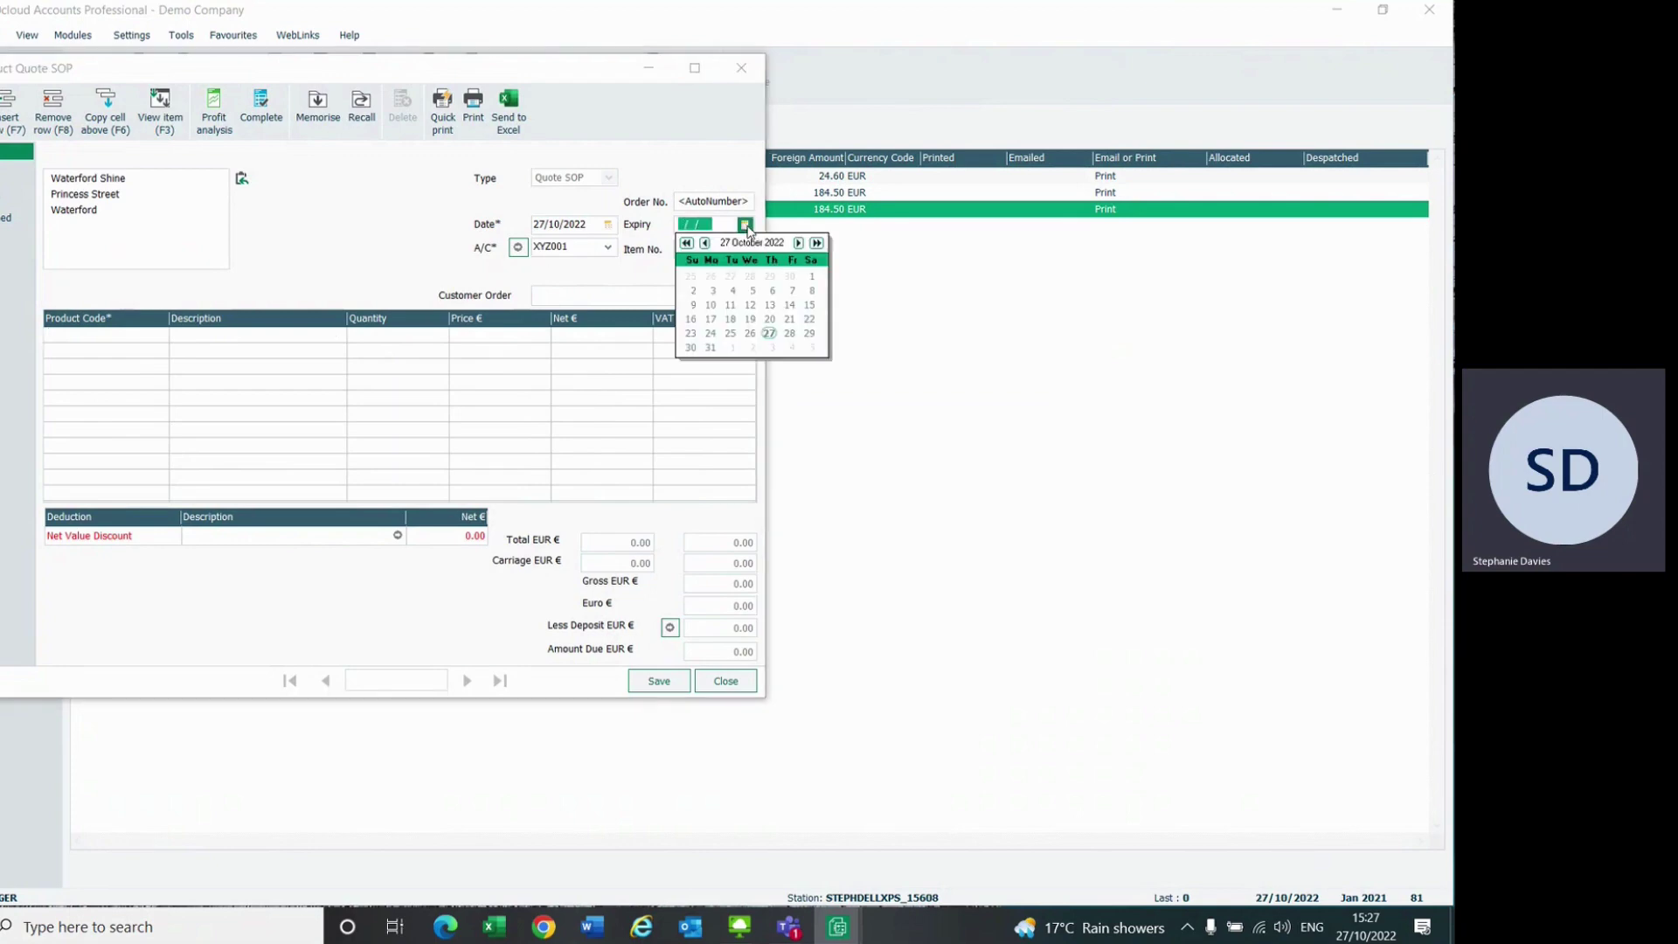
left_click(798, 242)
left_click(693, 335)
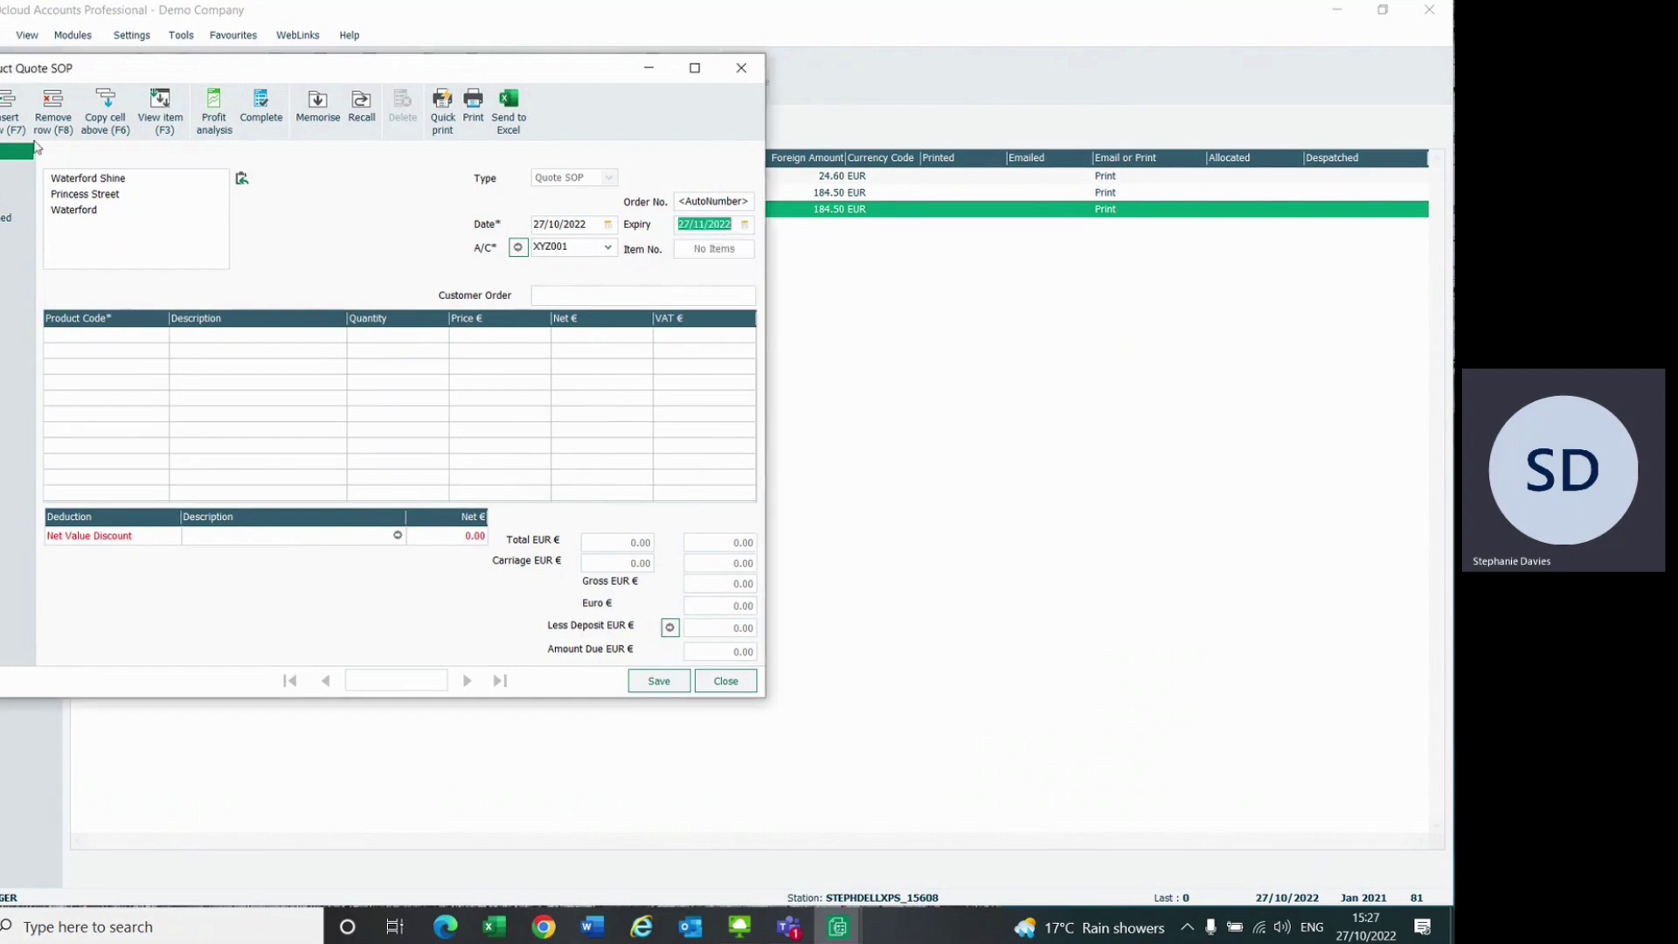
Step: Add PRO003 Product Three SERVICE at 125.00 as the first quote line
left_click(159, 342)
left_click(161, 337)
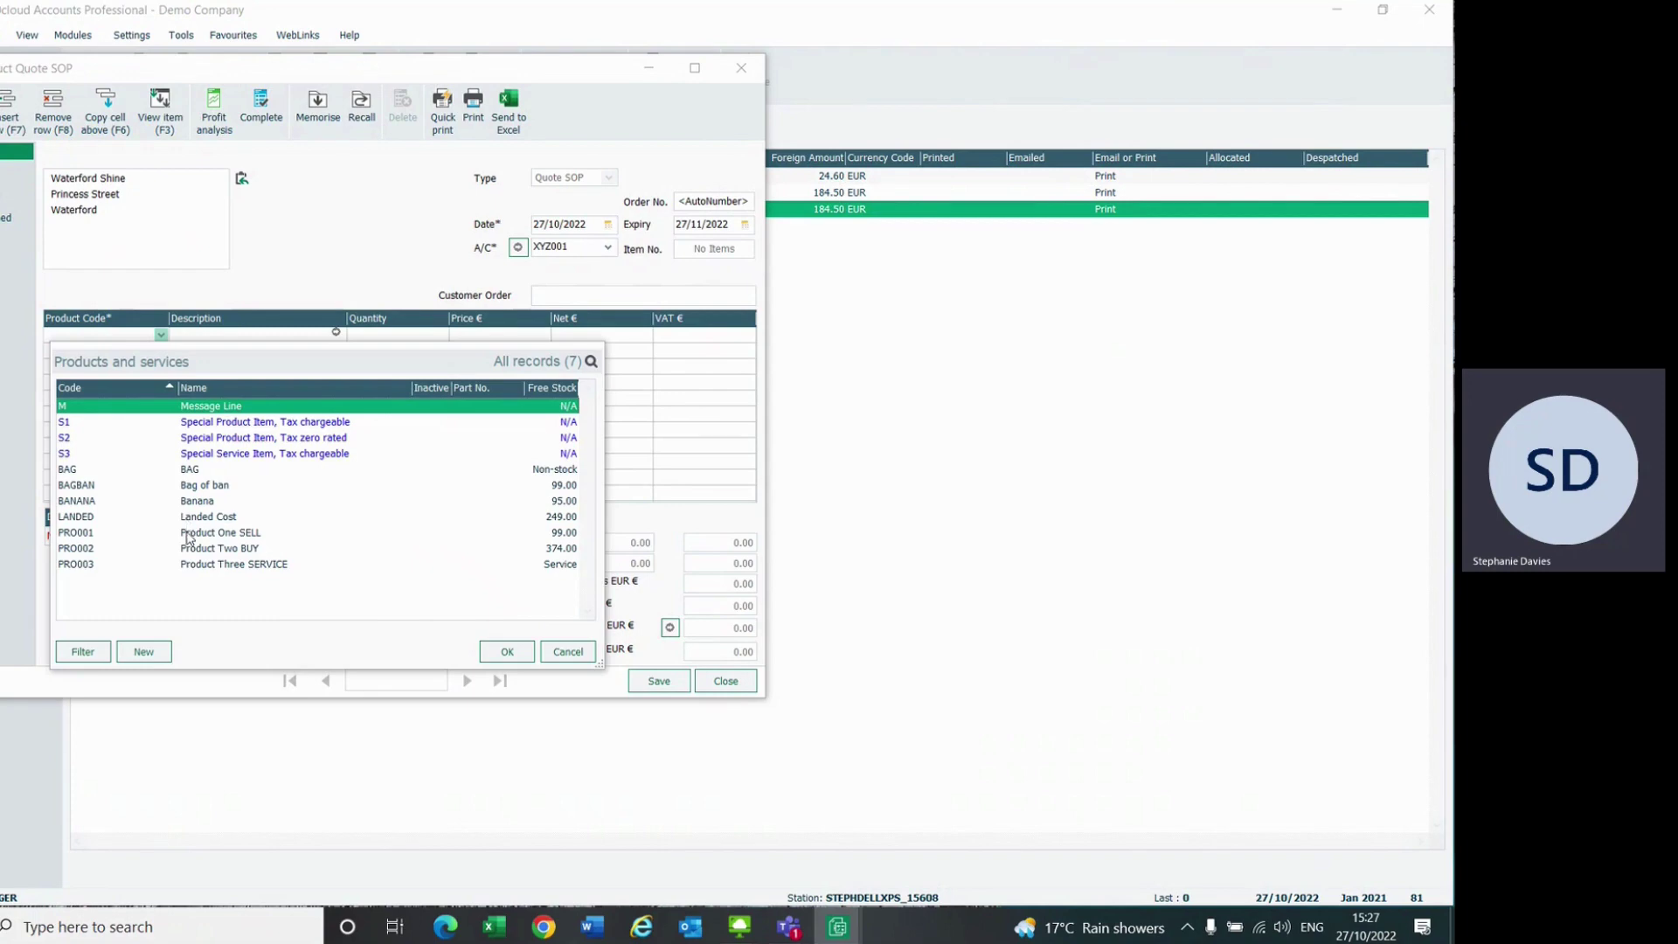
double_click(195, 566)
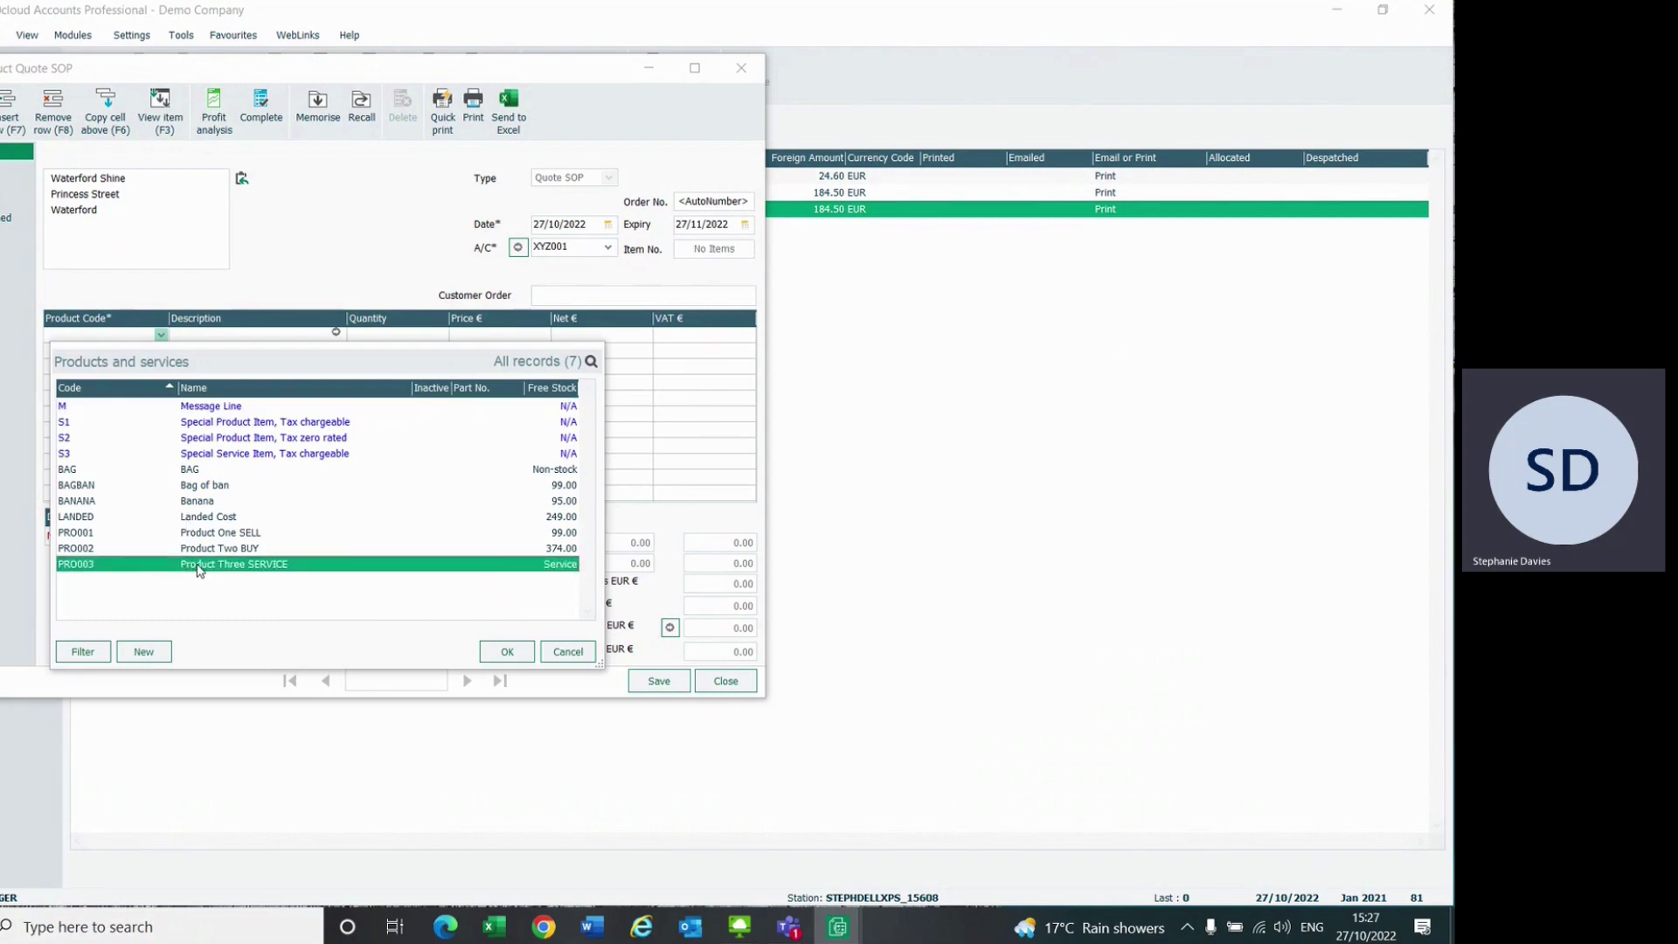
Step: Add the details note 'Put extra information' to the Product Three line
left_click(337, 333)
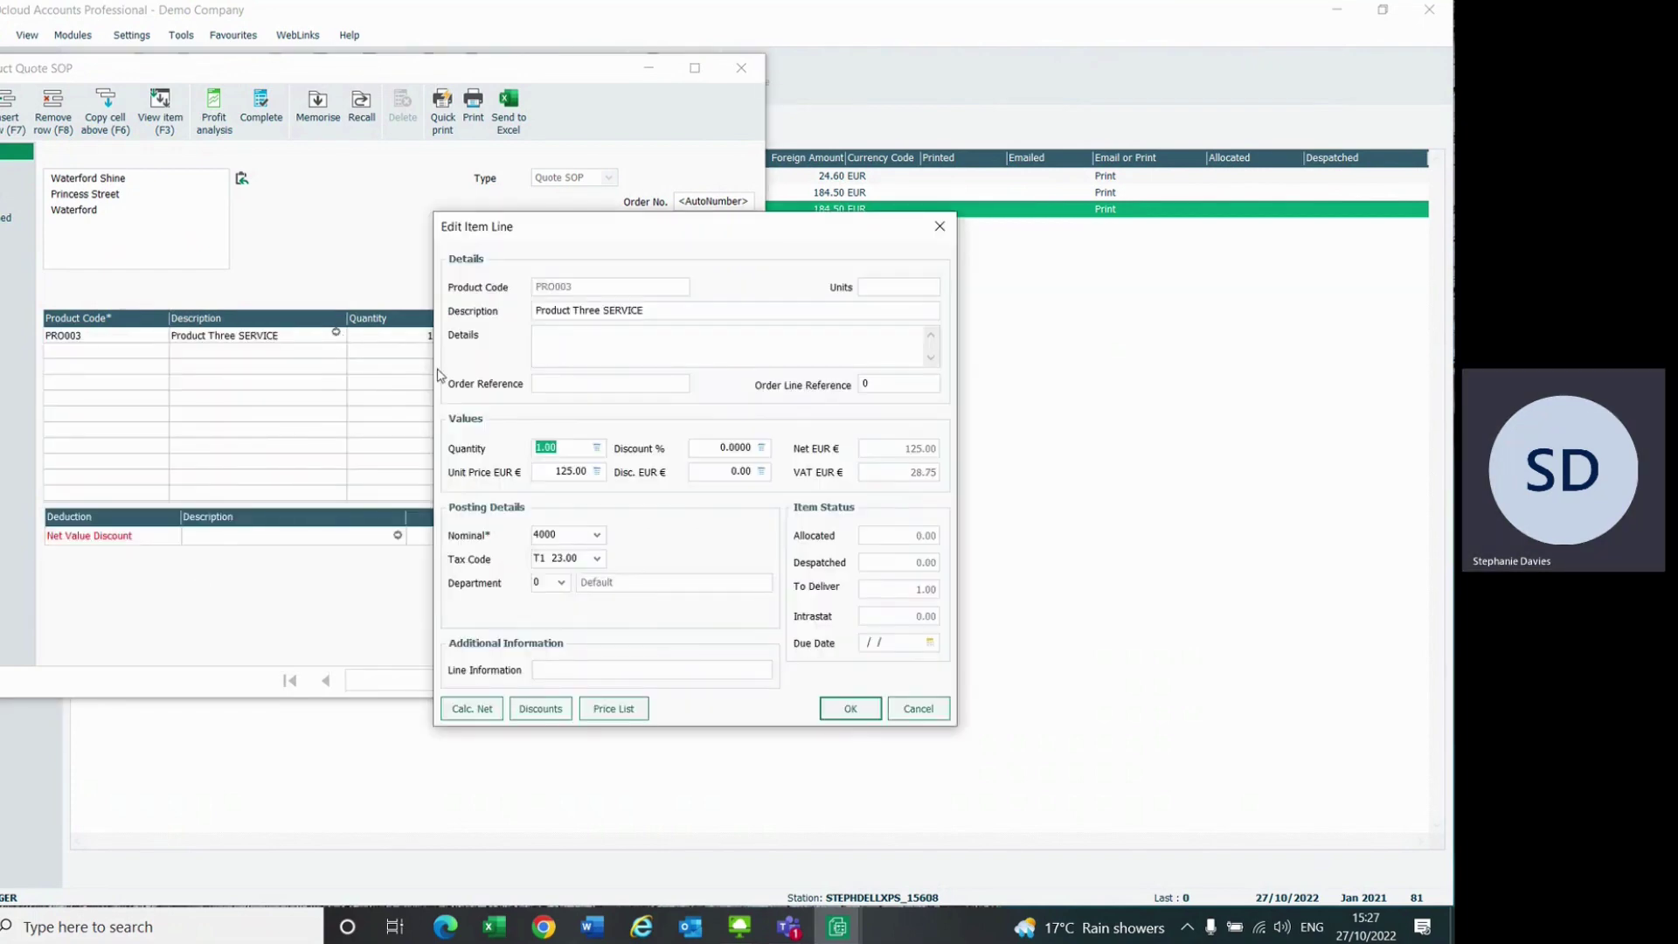
left_click(542, 351)
type("Put extra information")
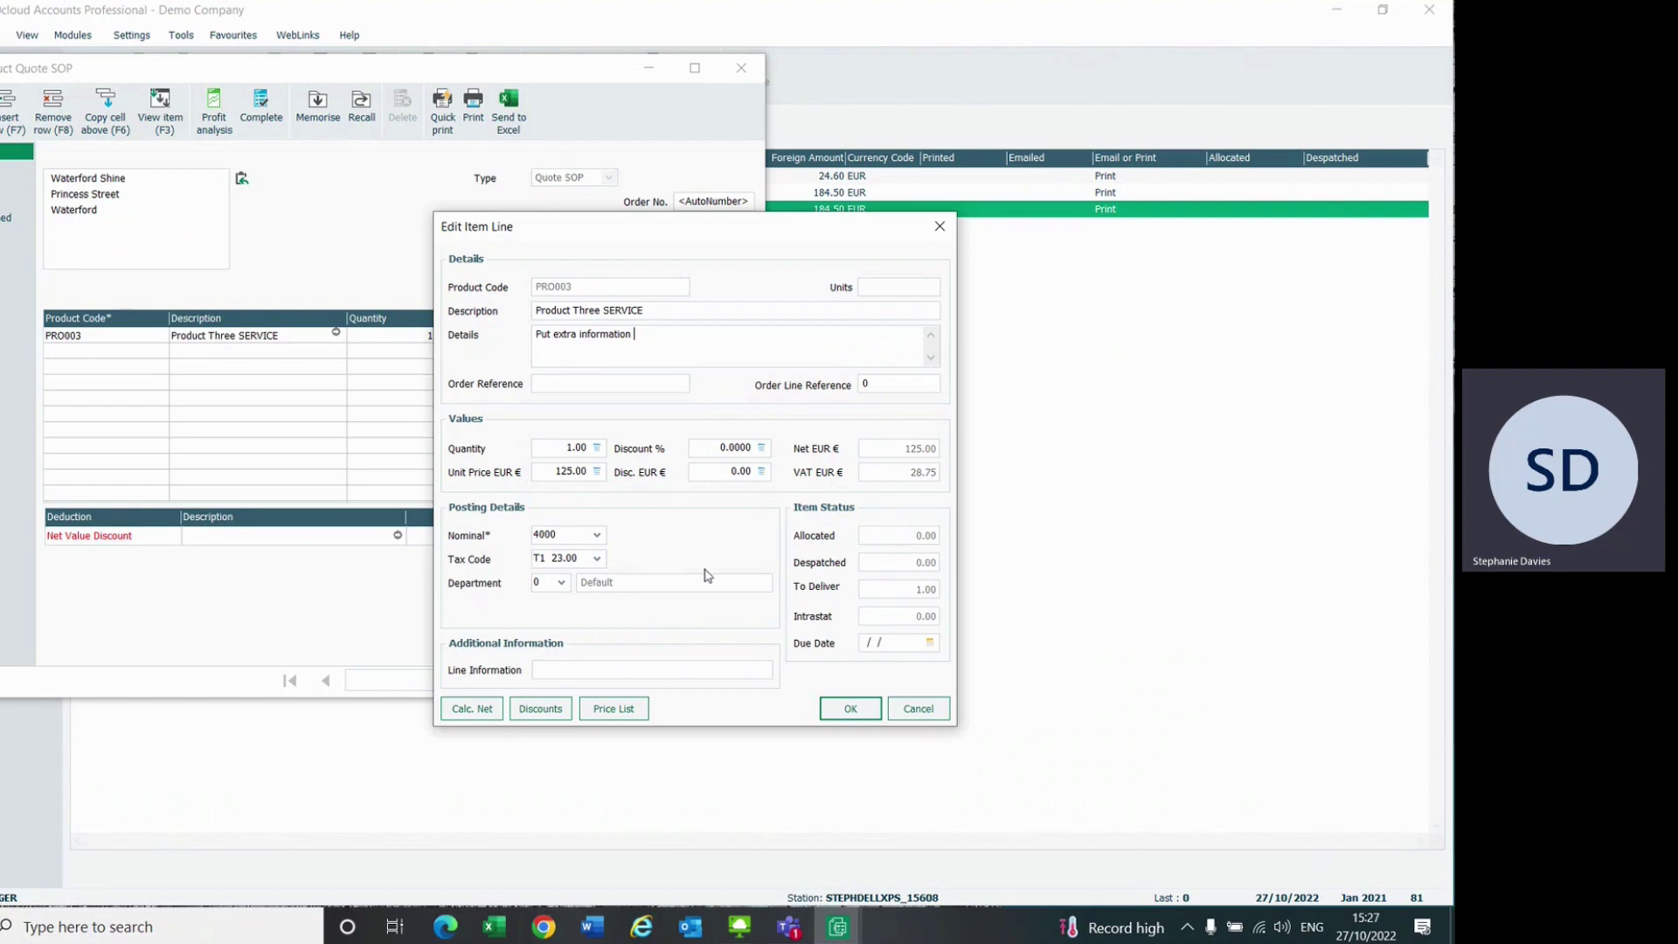
left_click(848, 709)
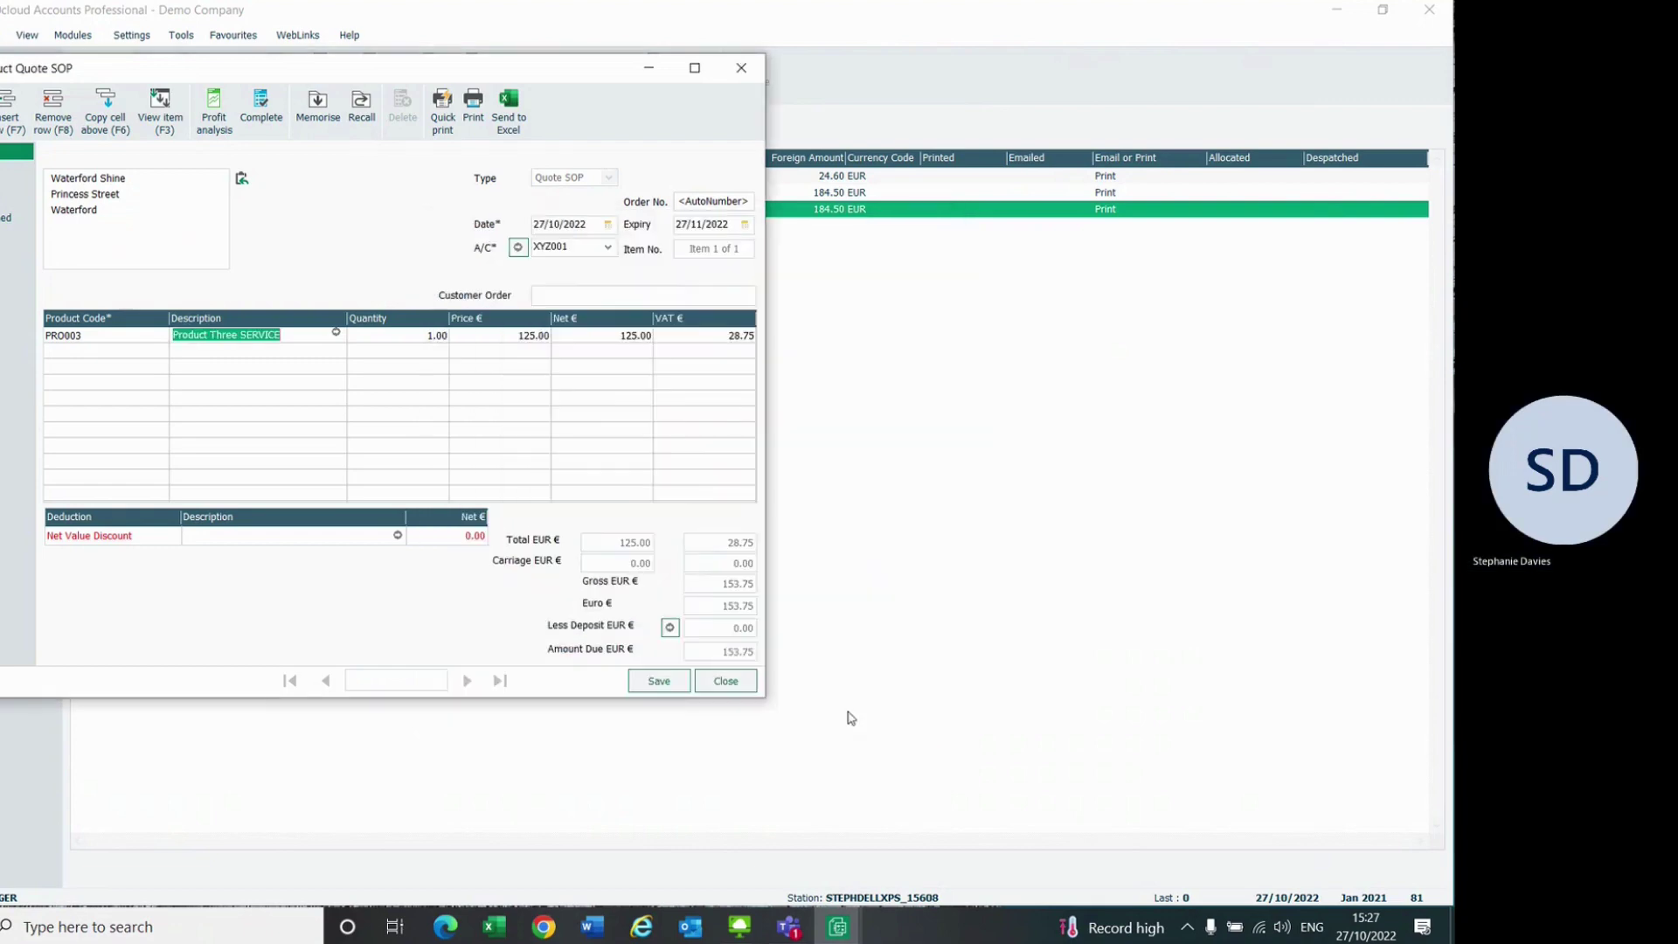
Step: Add an M message line reading 'Further general info' and save the 153.75 EUR quote
left_click(114, 352)
left_click(161, 350)
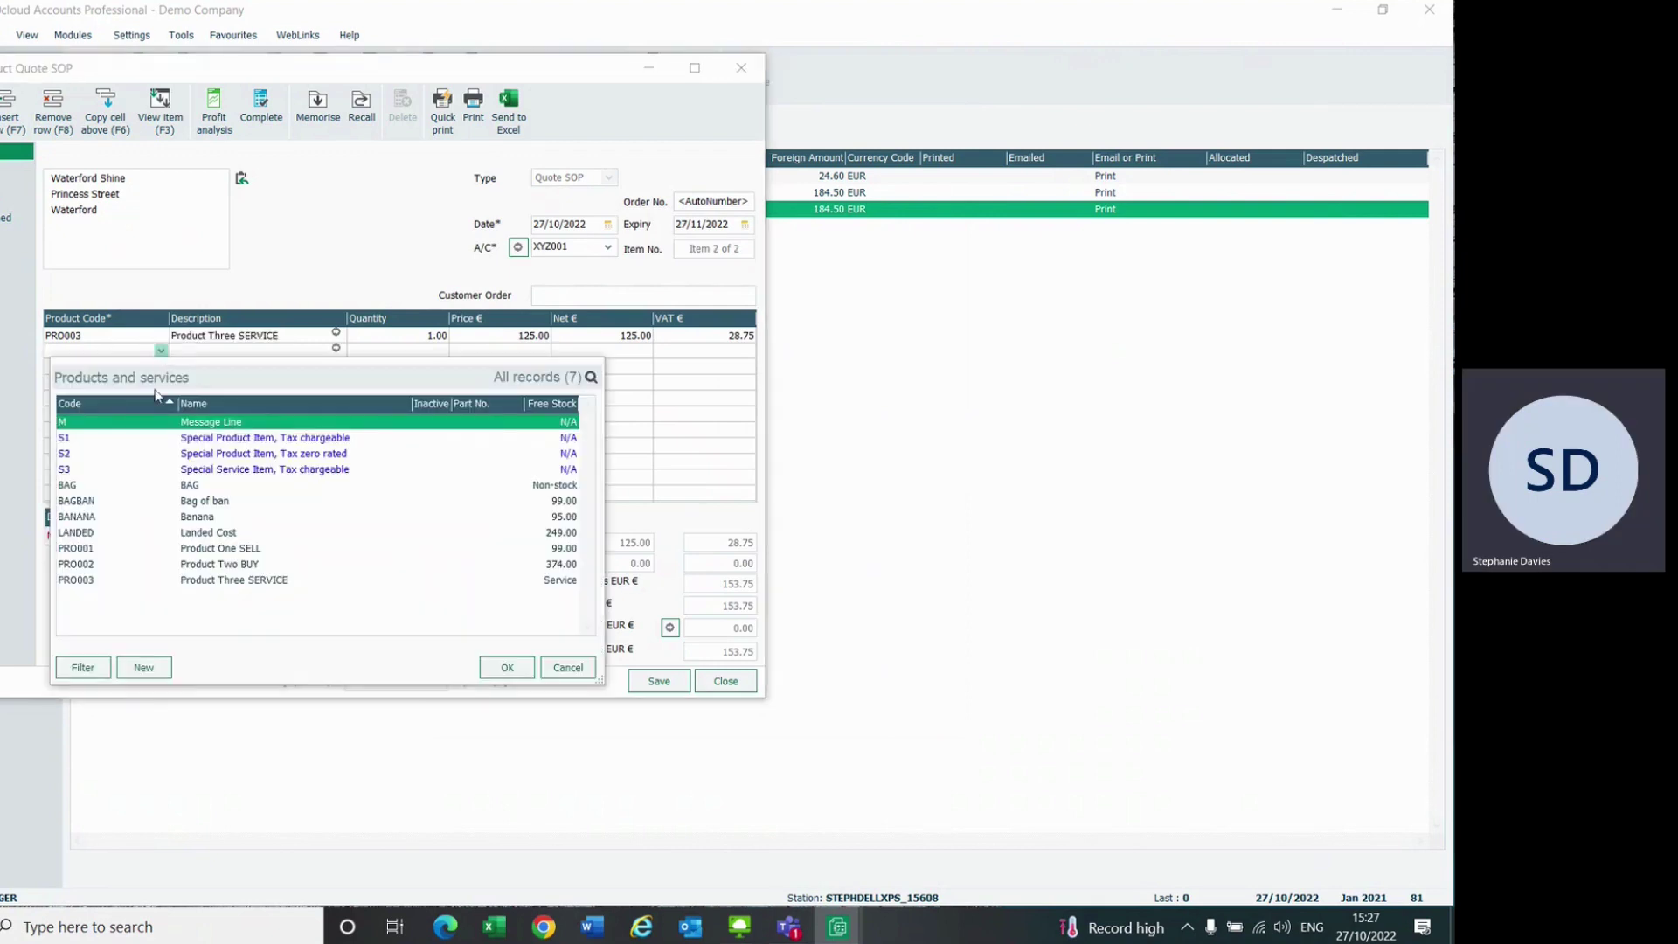
double_click(122, 423)
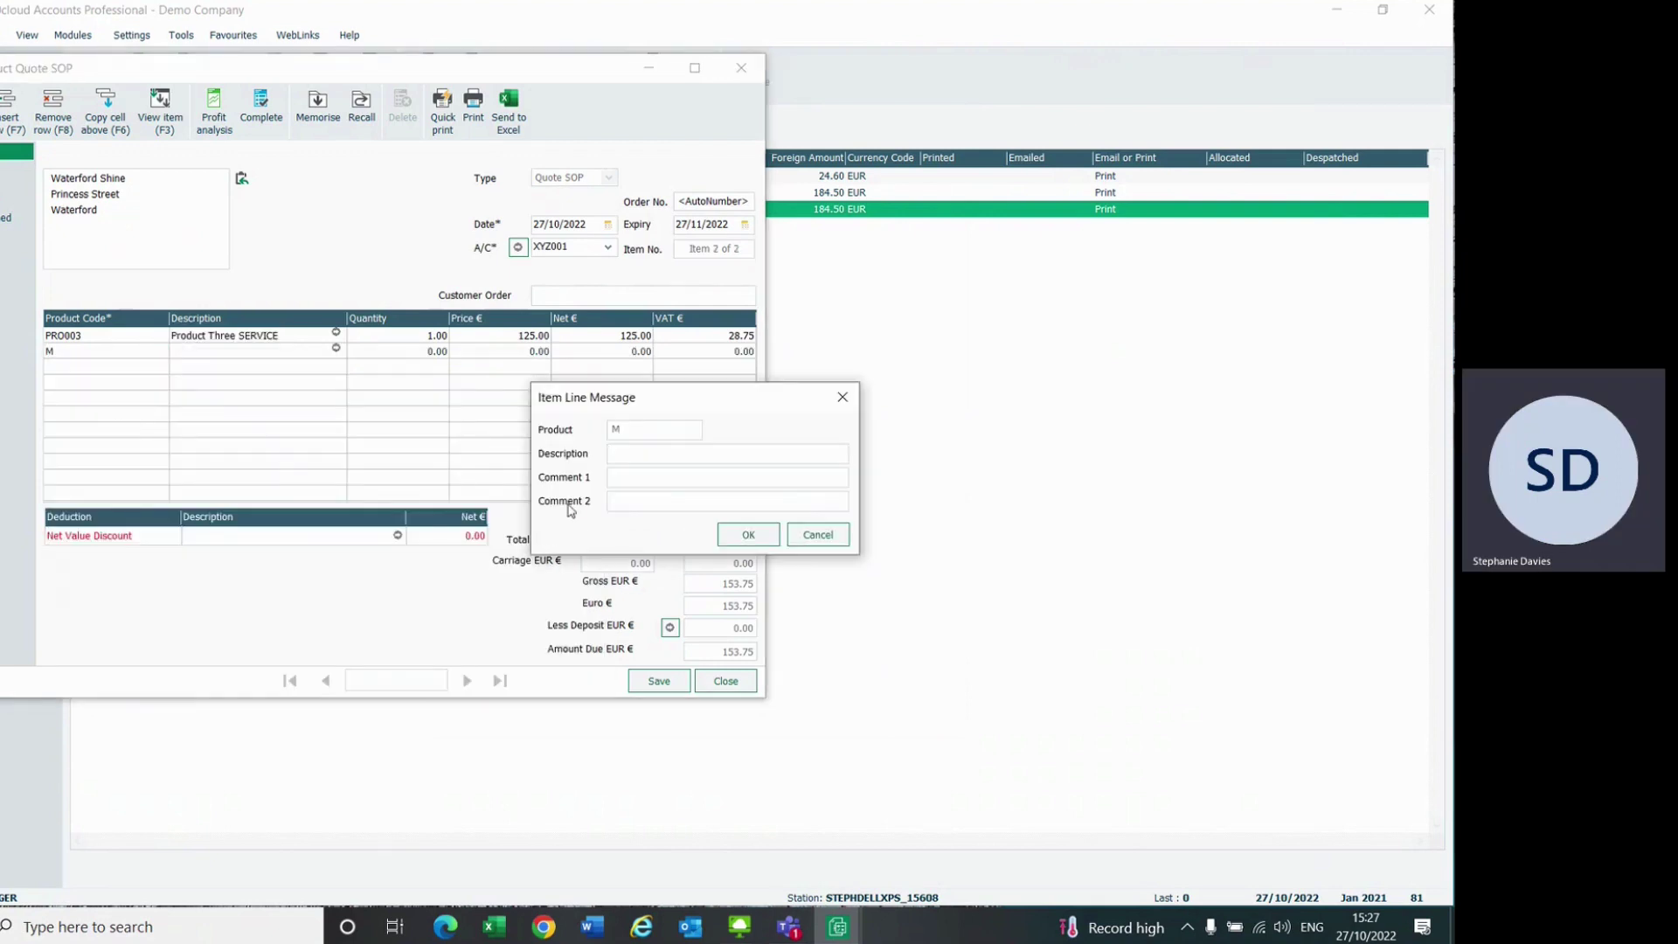
type("Furt")
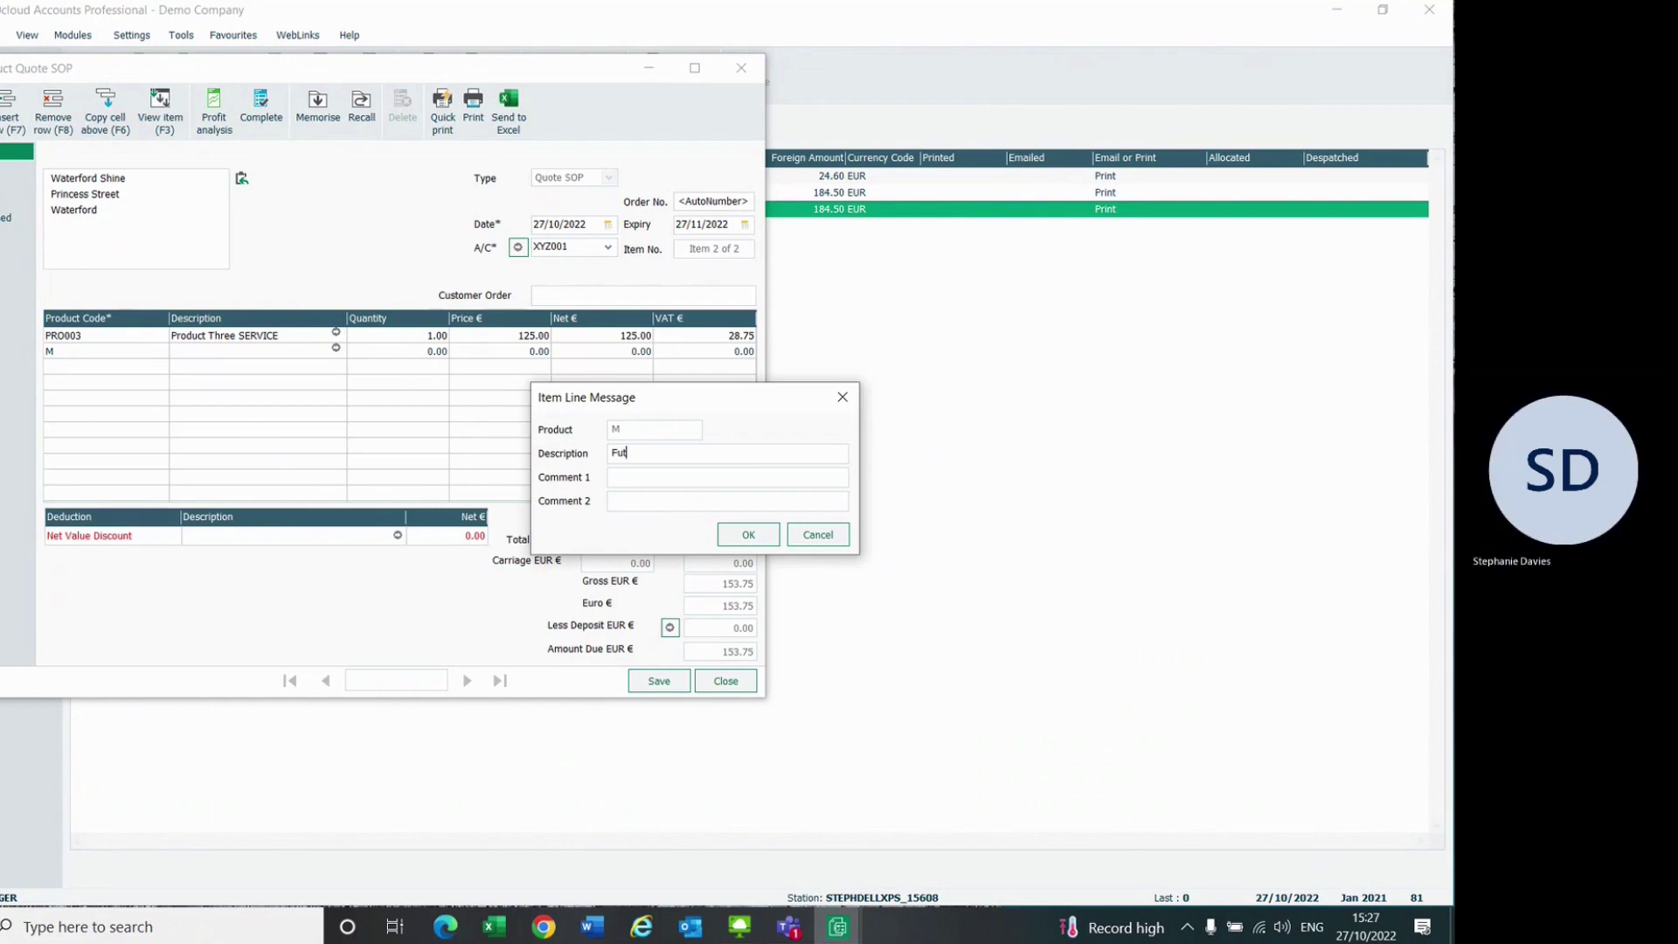
type("her general")
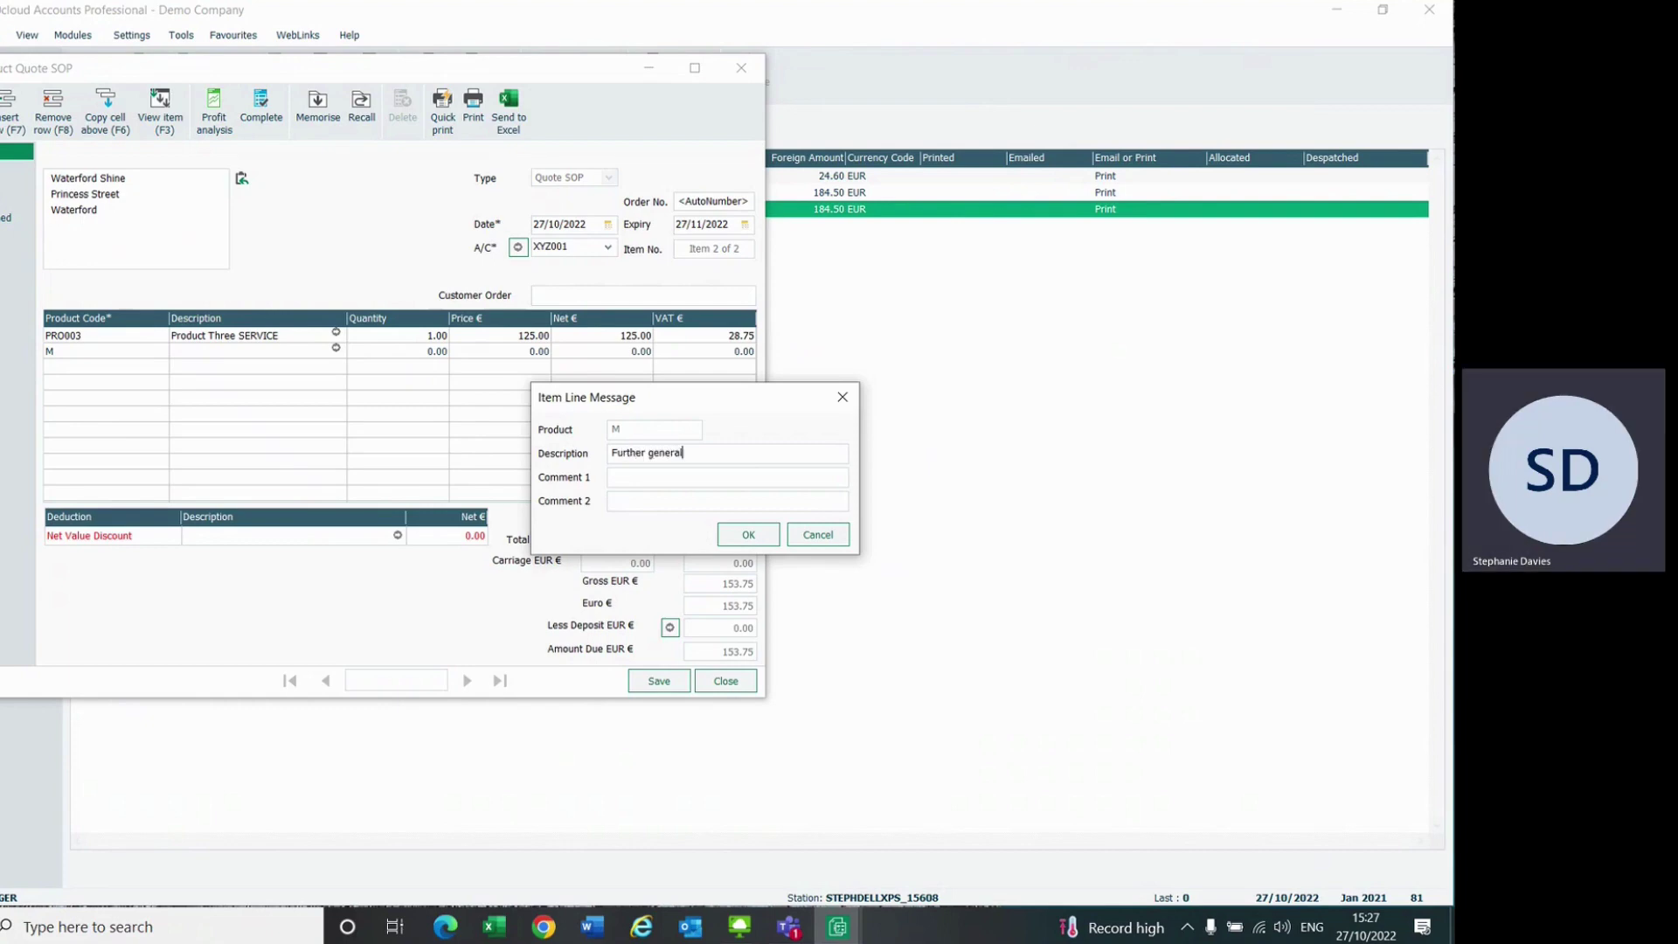
type(" info")
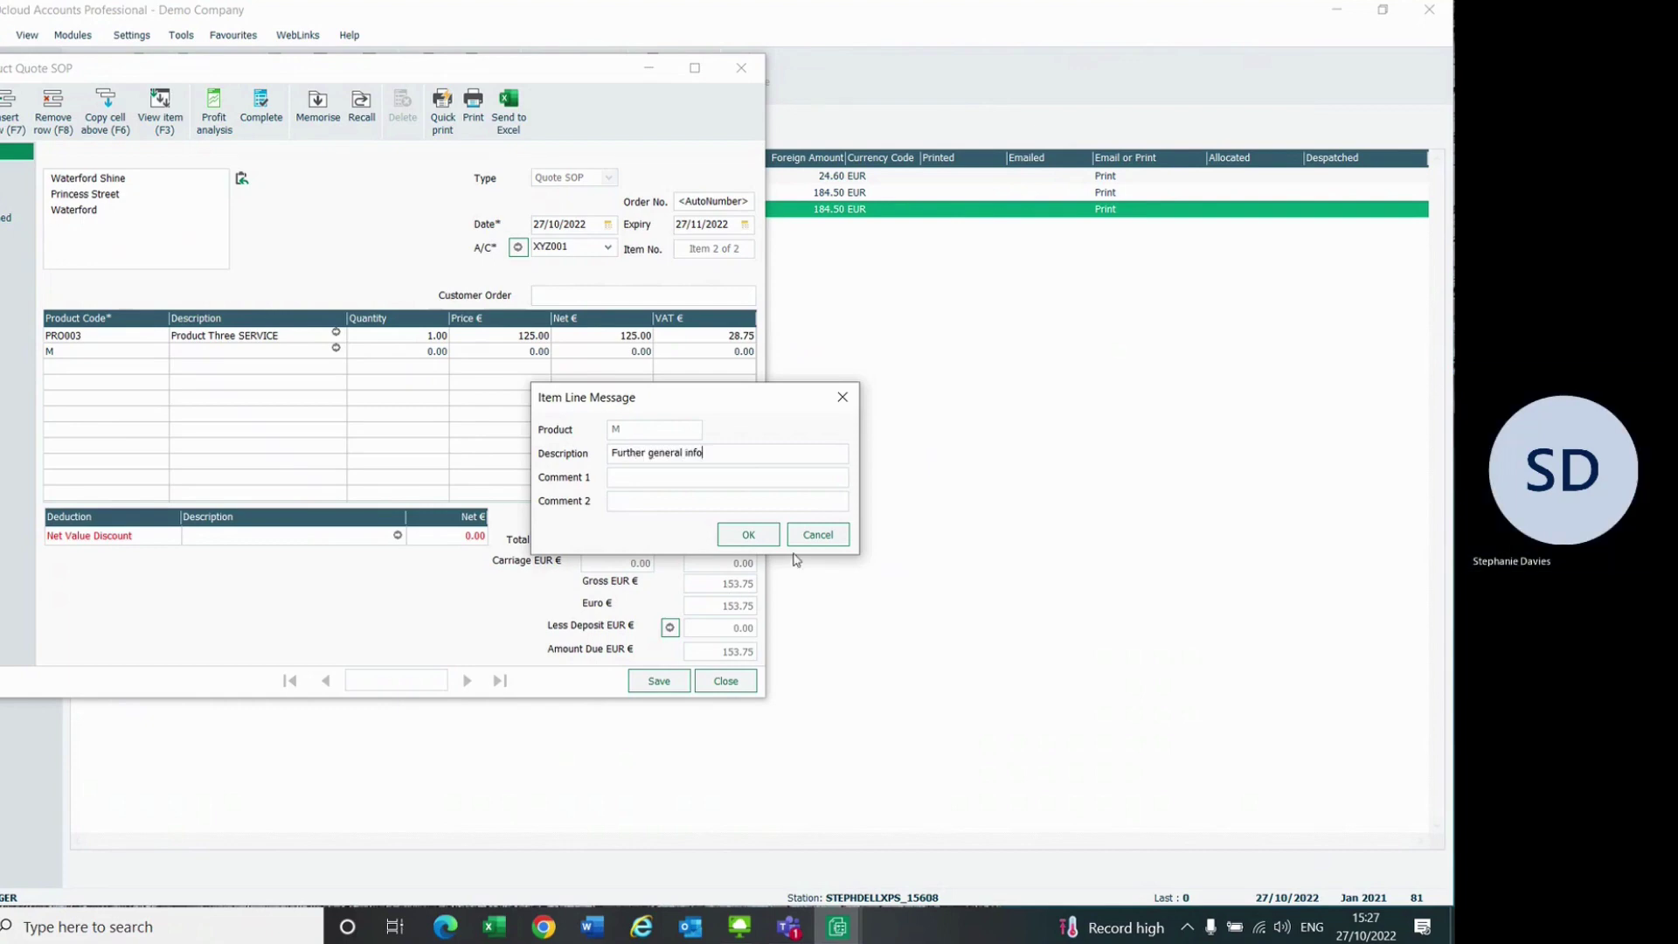
left_click(748, 534)
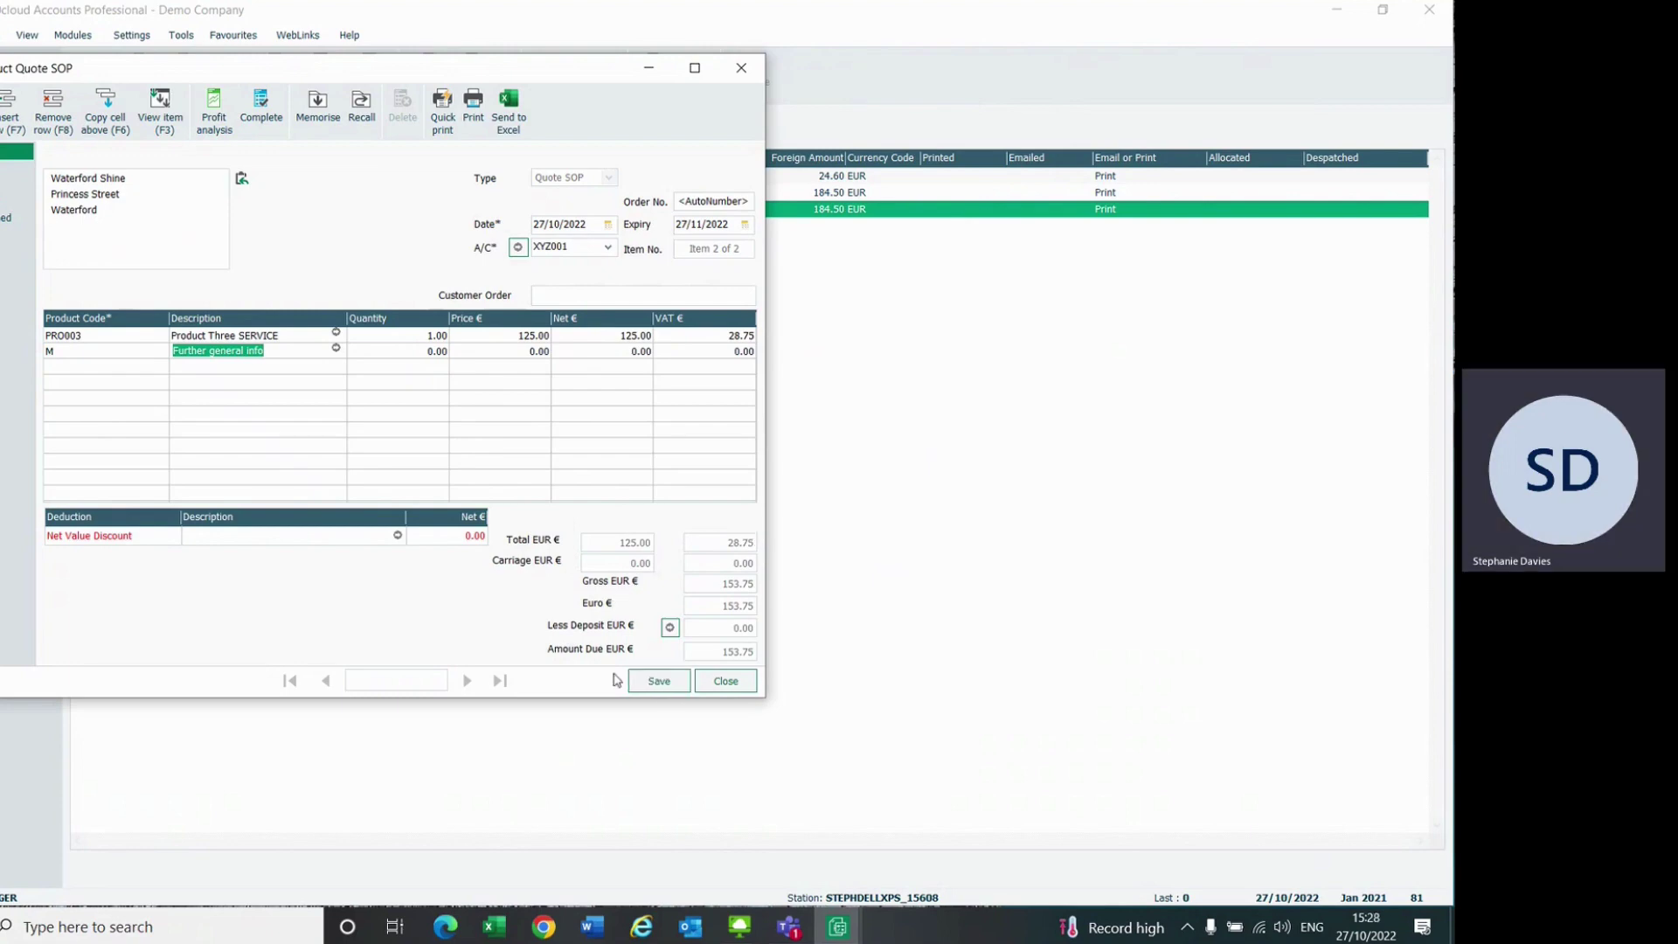
left_click(662, 680)
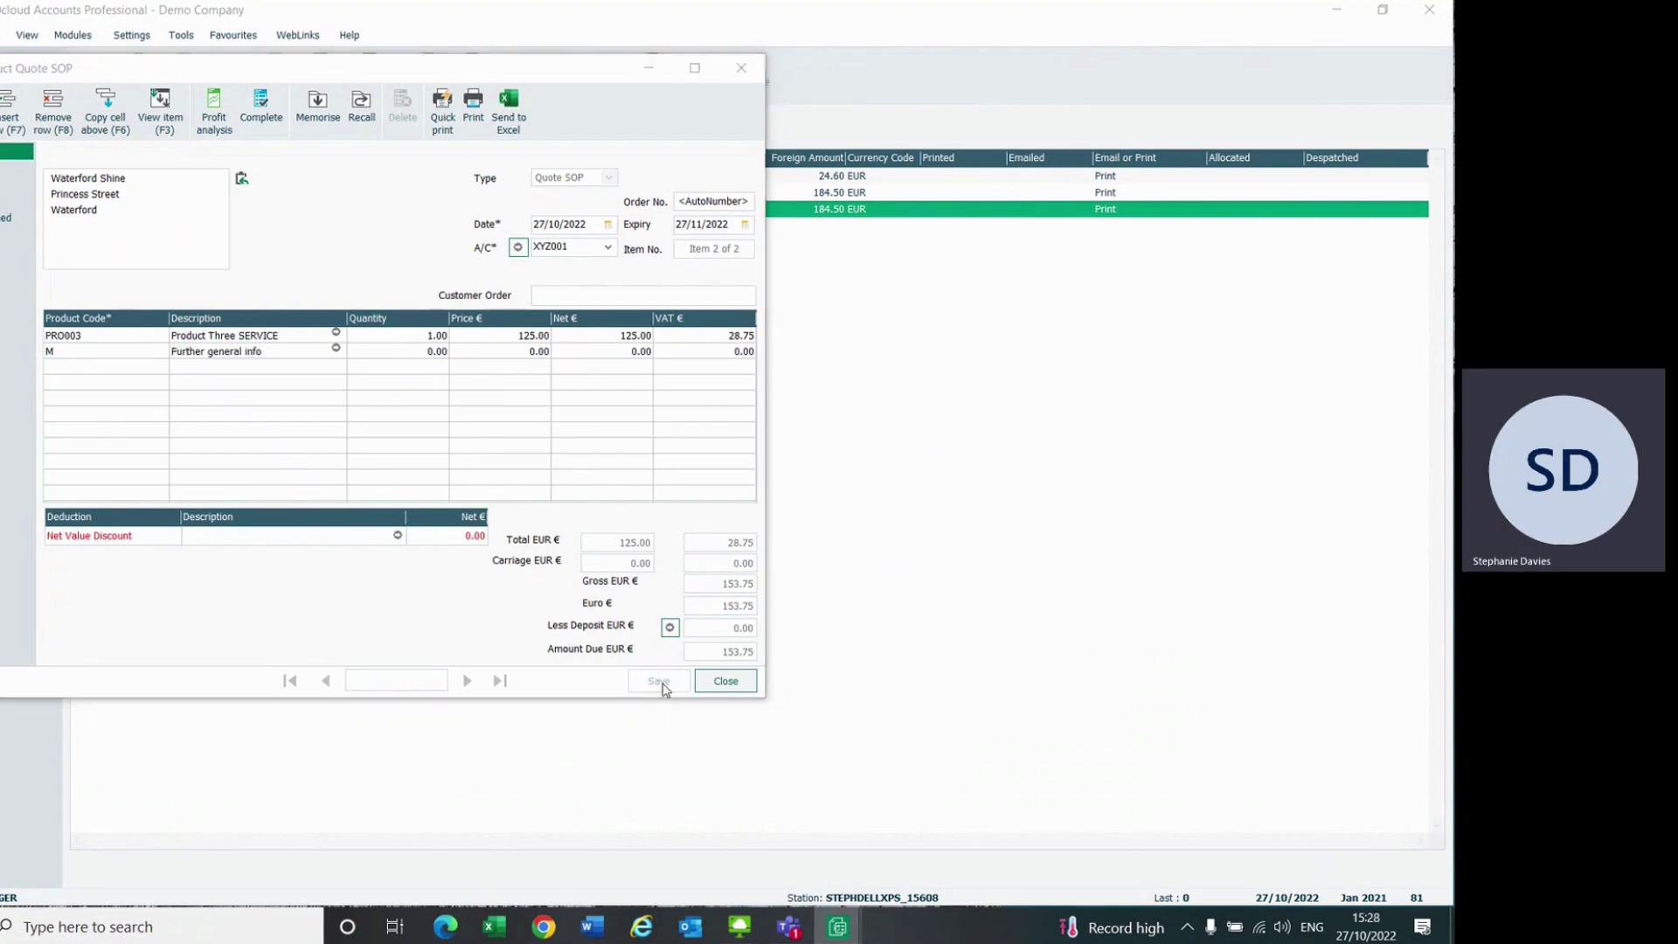
Step: Mark Waterford Shine quote 300009 as won, converting it to a sales order, and view Sales Orders
left_click(726, 682)
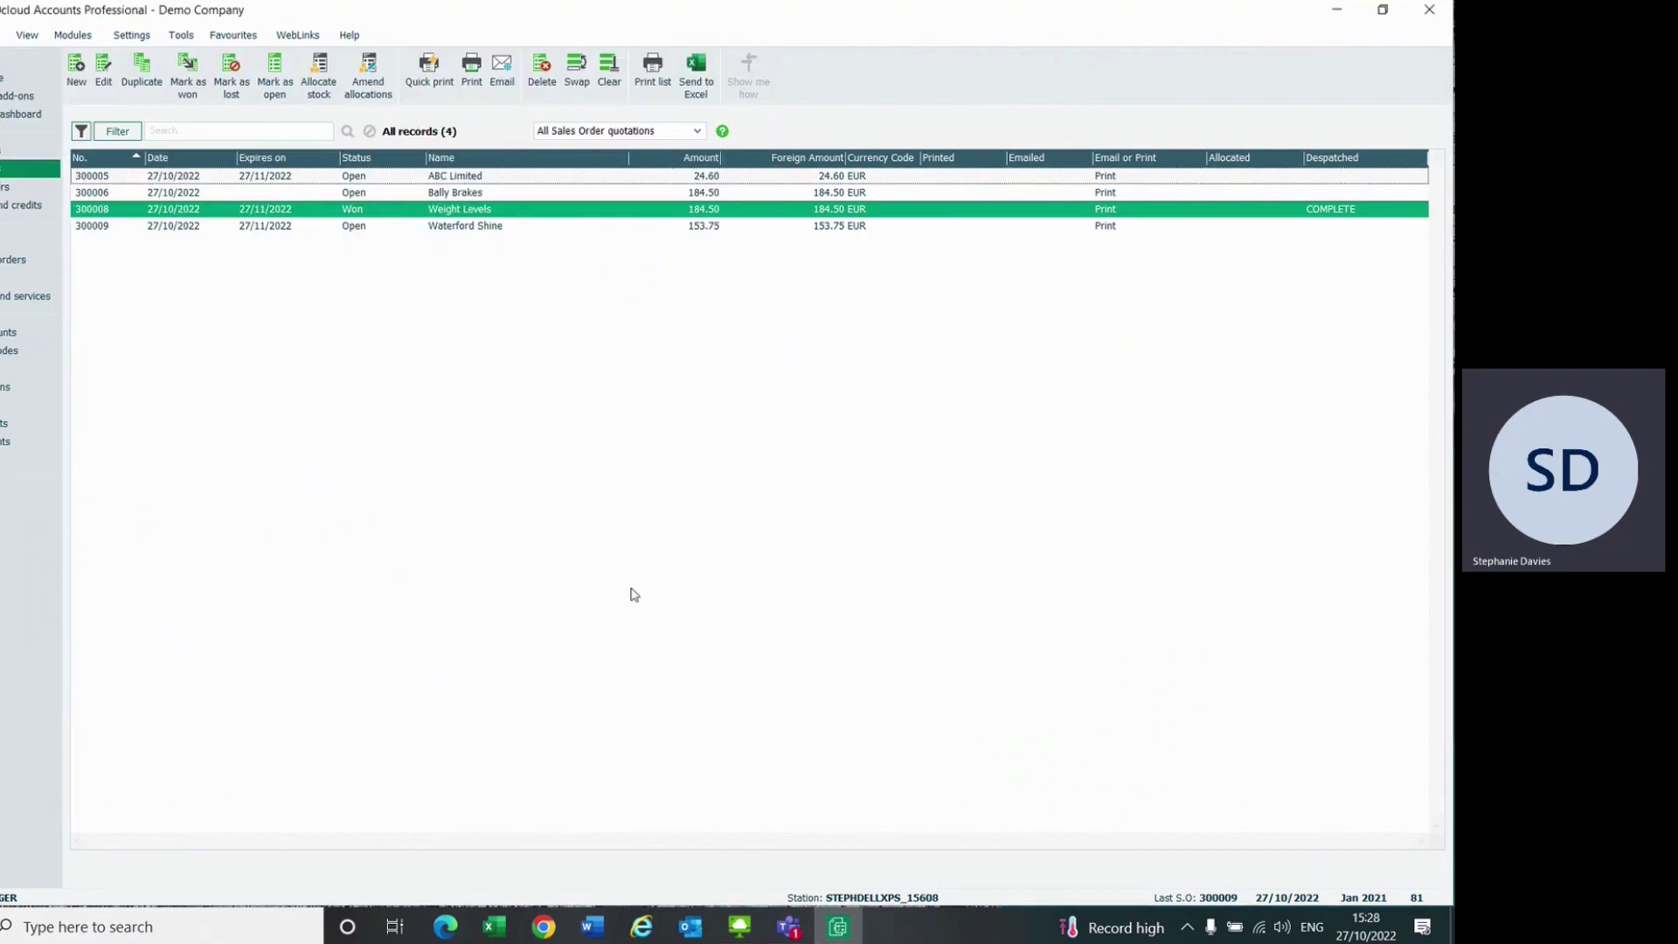
left_click(325, 226, "ctrl")
left_click(323, 211, "ctrl")
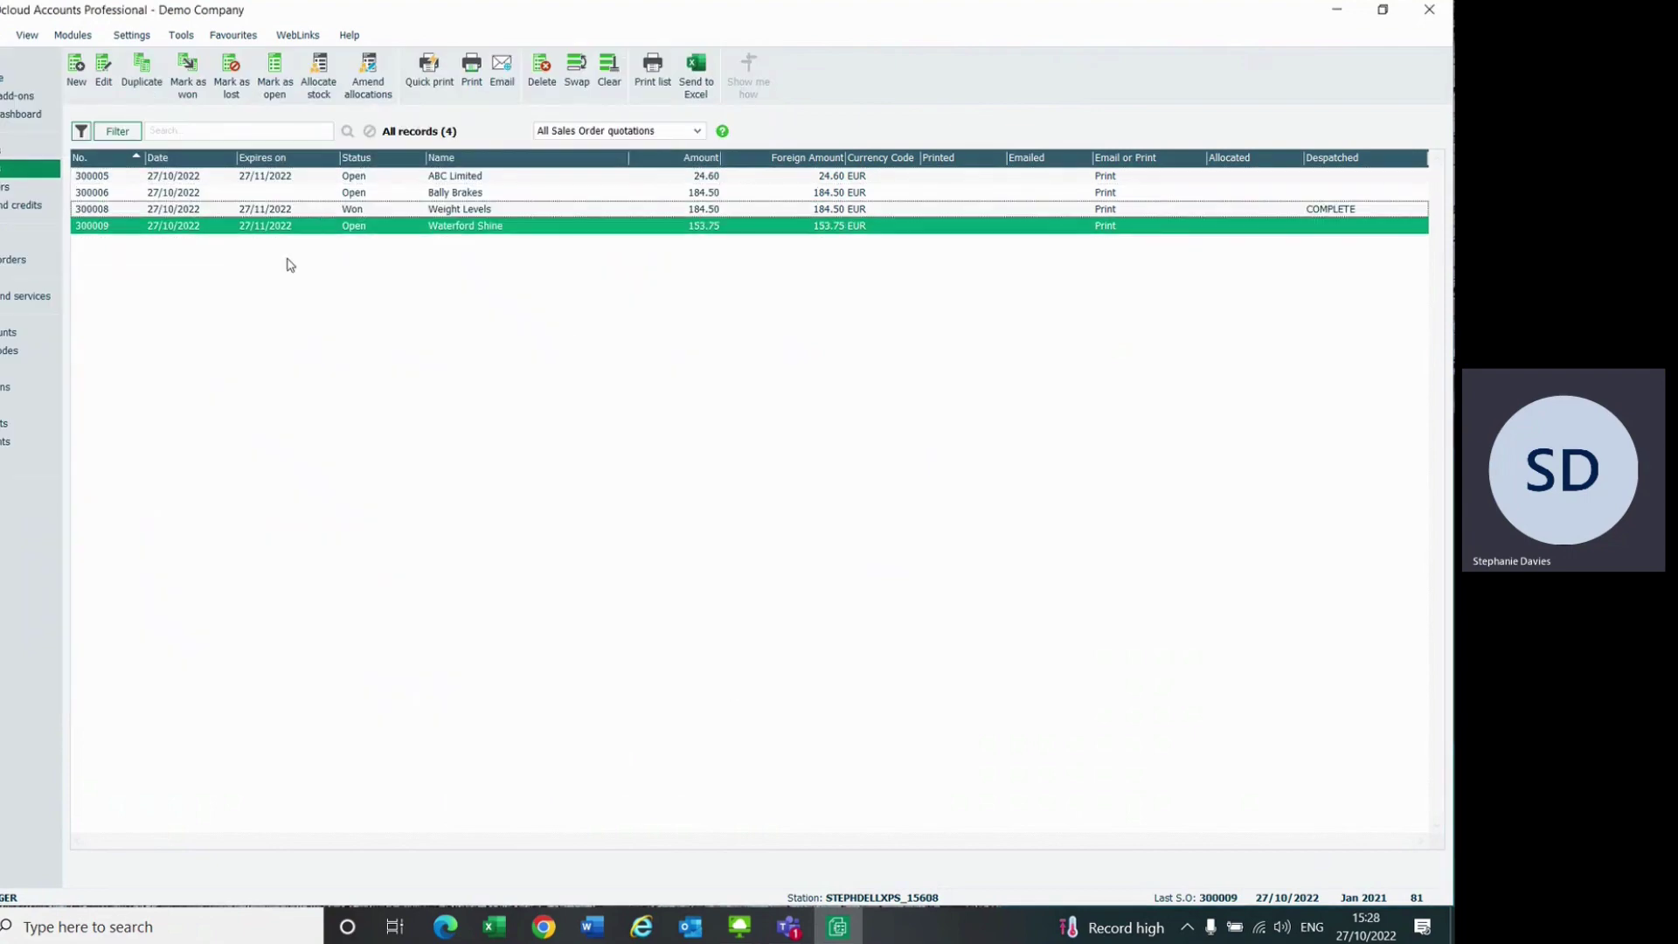
left_click(191, 87)
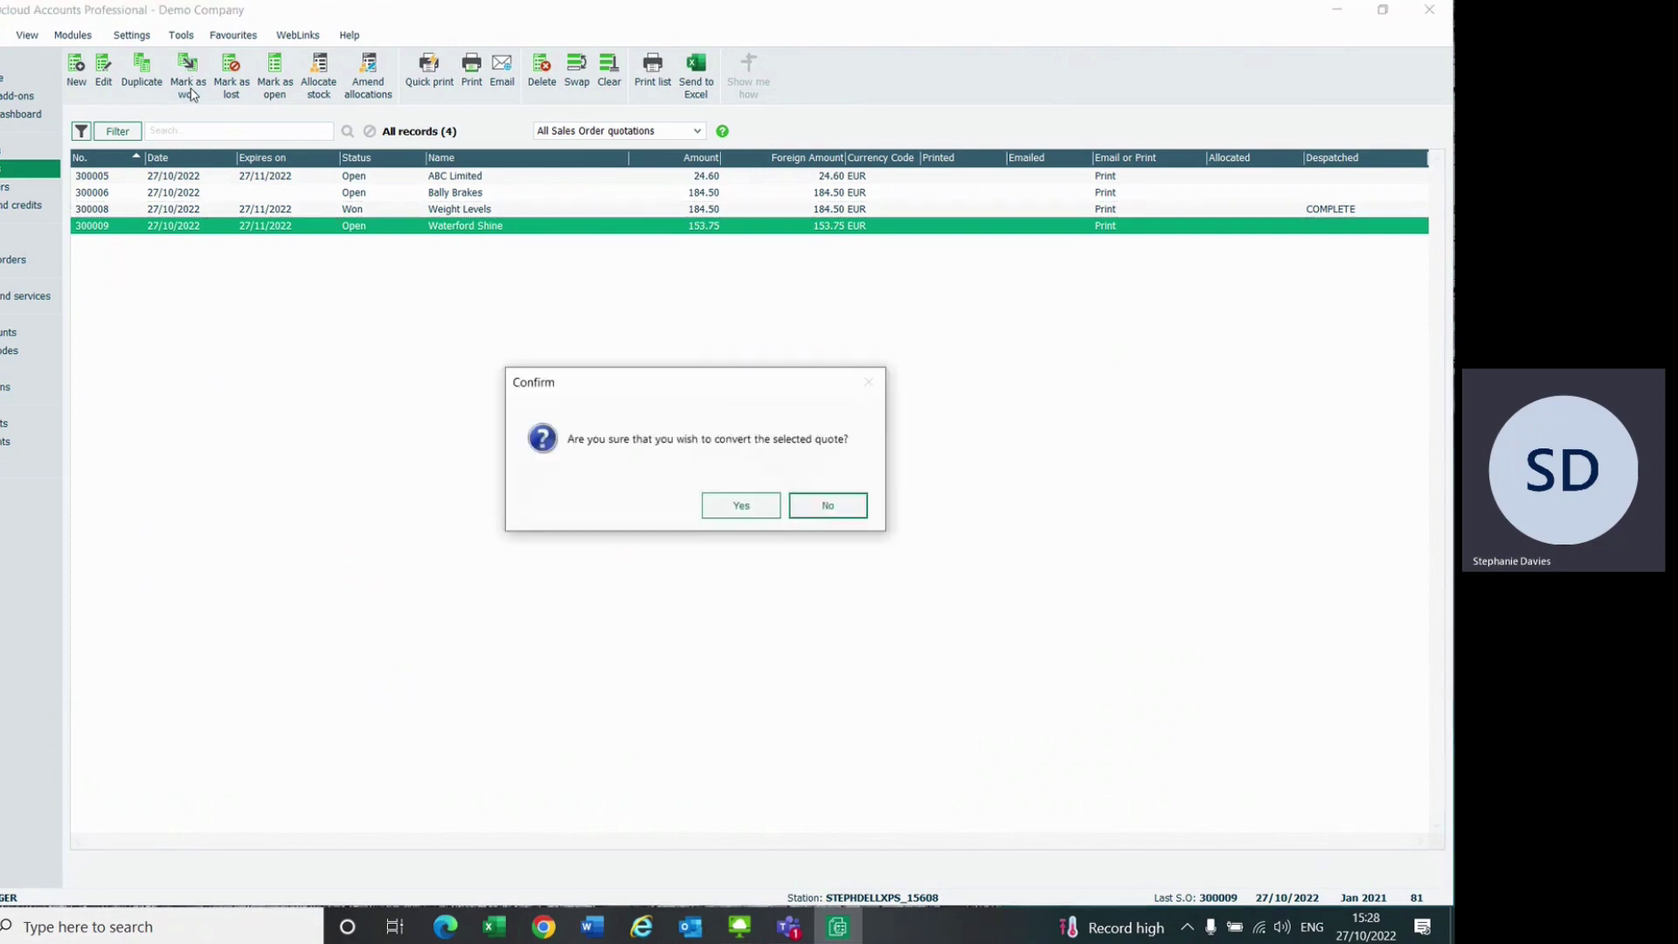
left_click(739, 505)
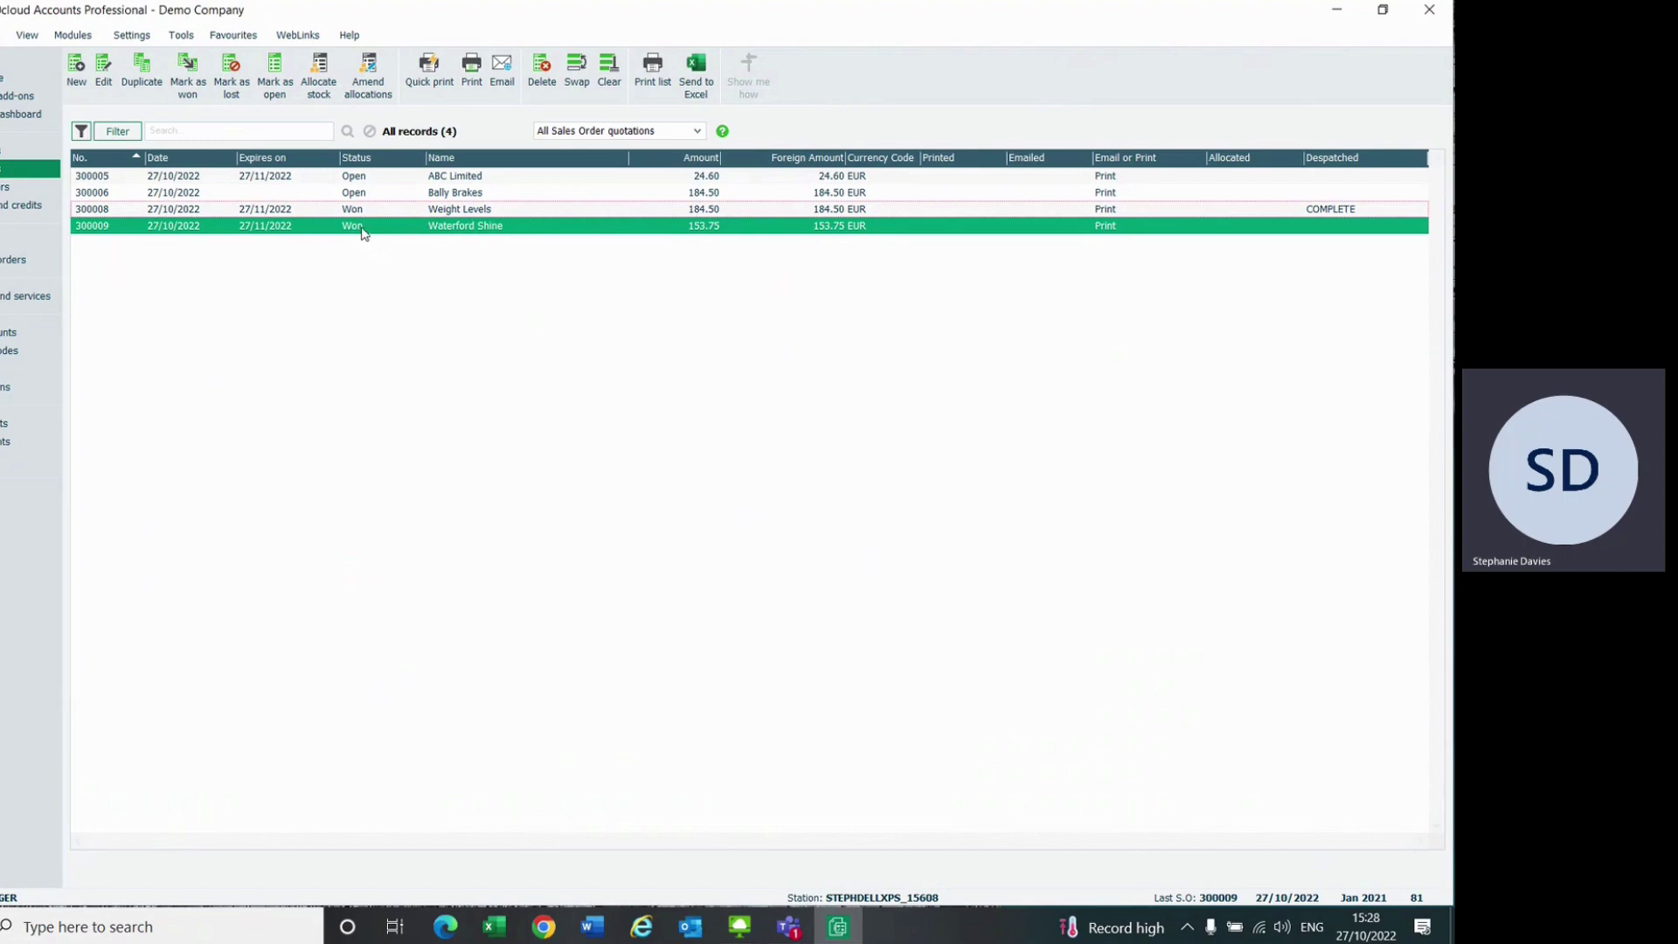
left_click(11, 188)
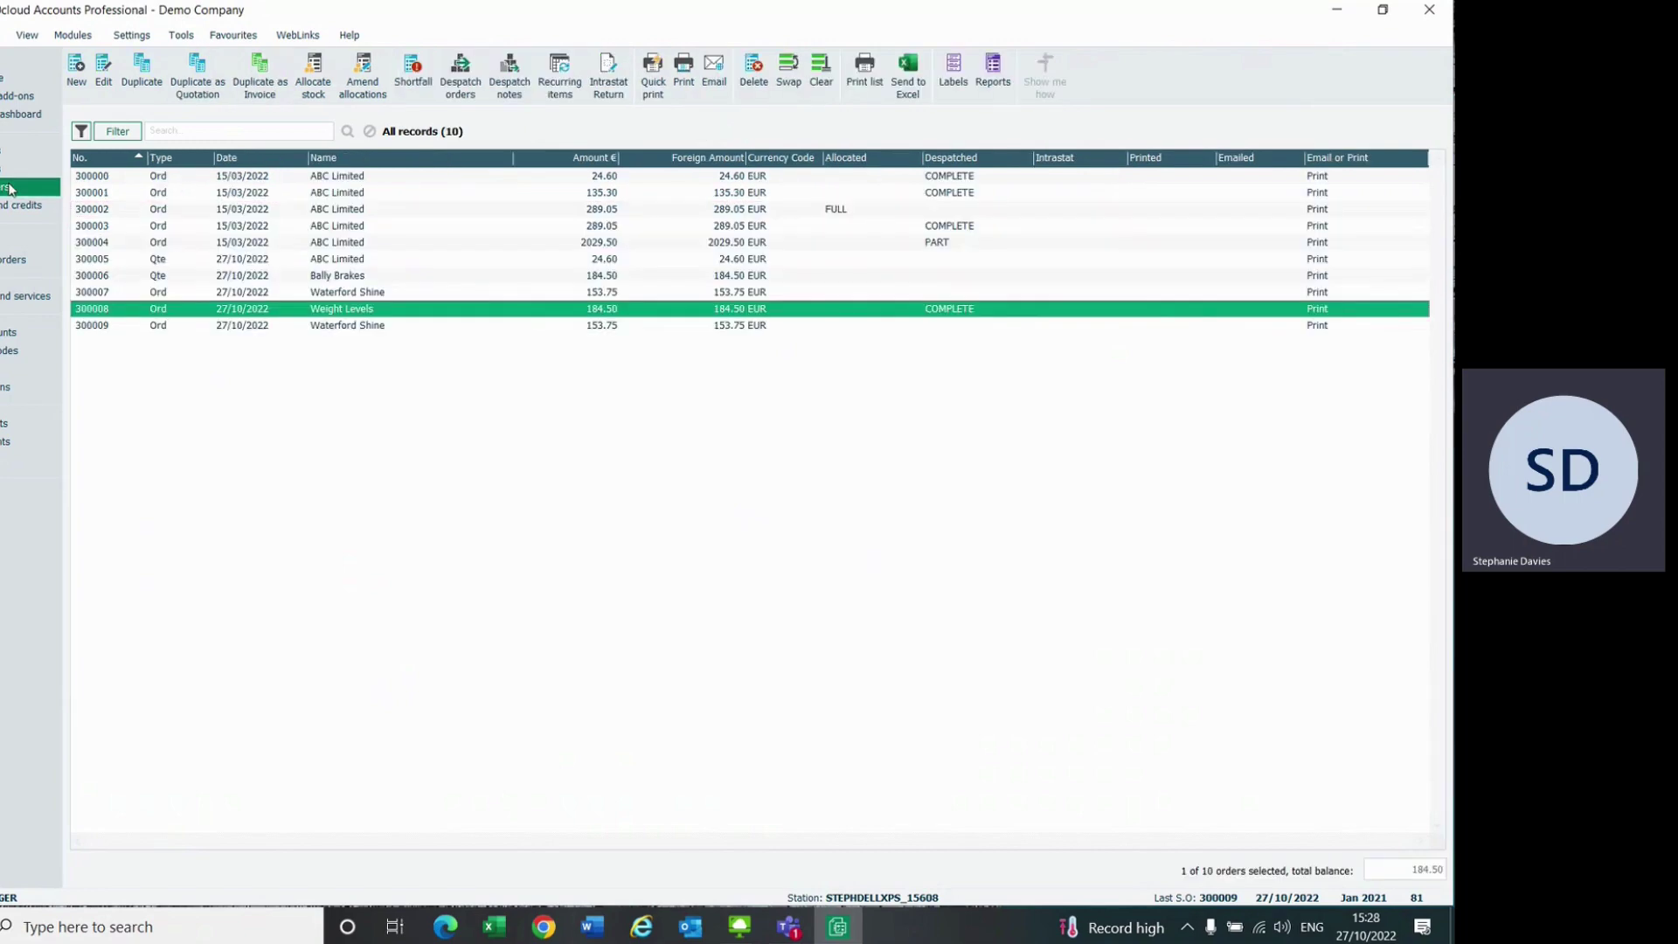
Step: Select only order 300009 and allocate its full stock, confirming the allocation
left_click(211, 313, "ctrl")
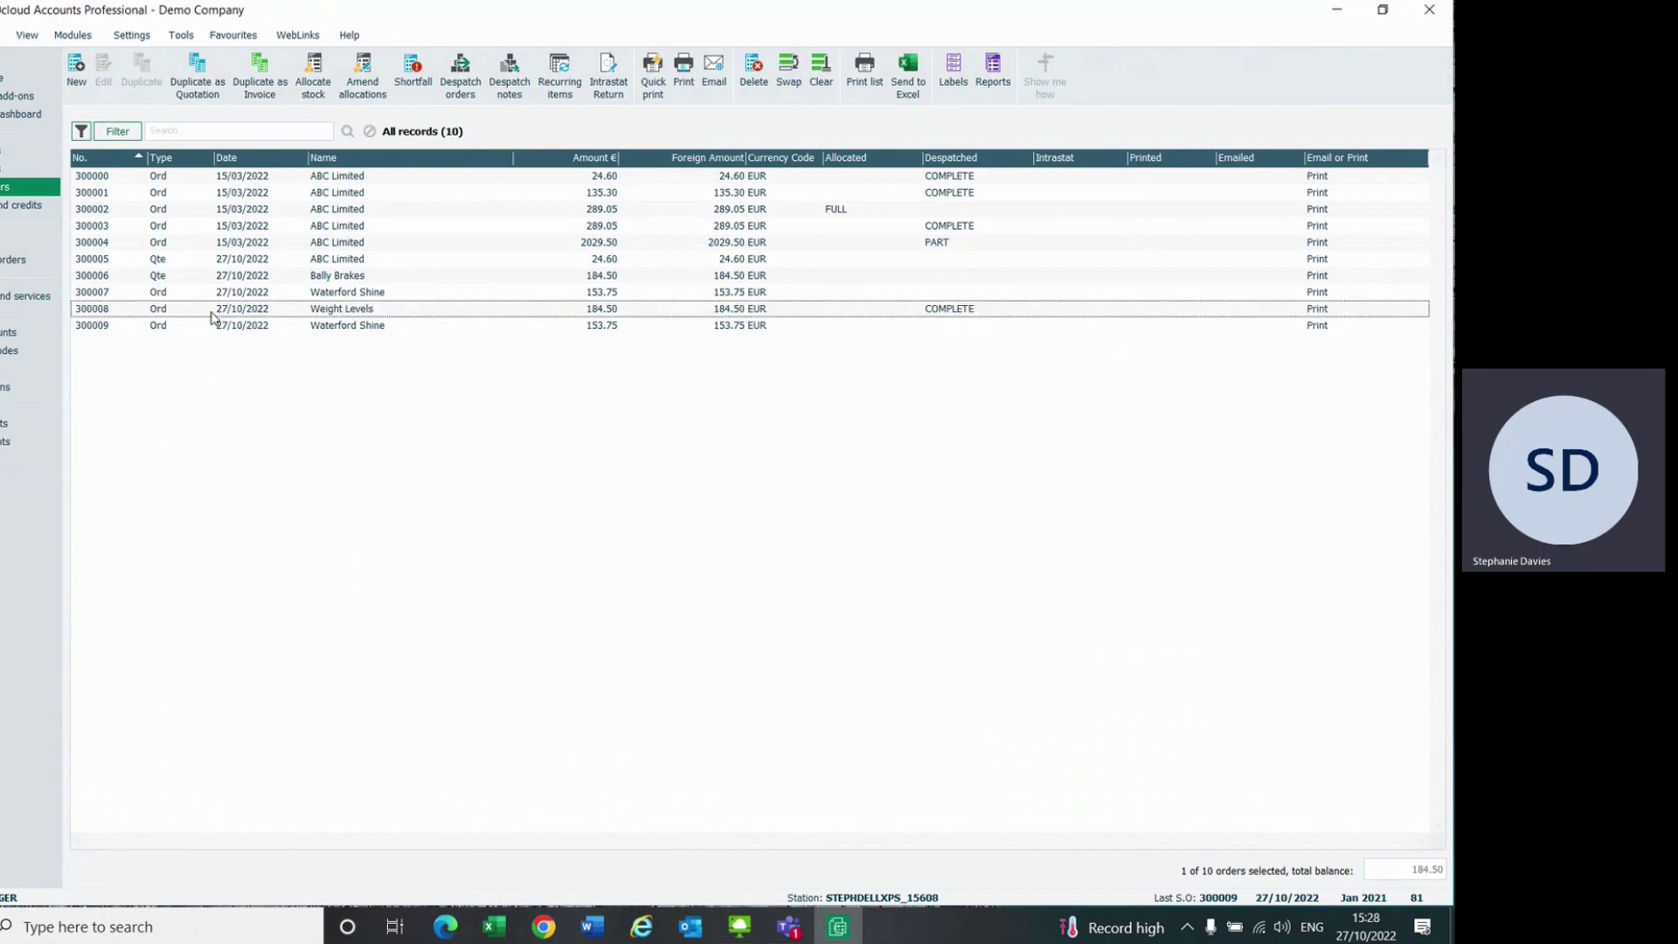
left_click(214, 329)
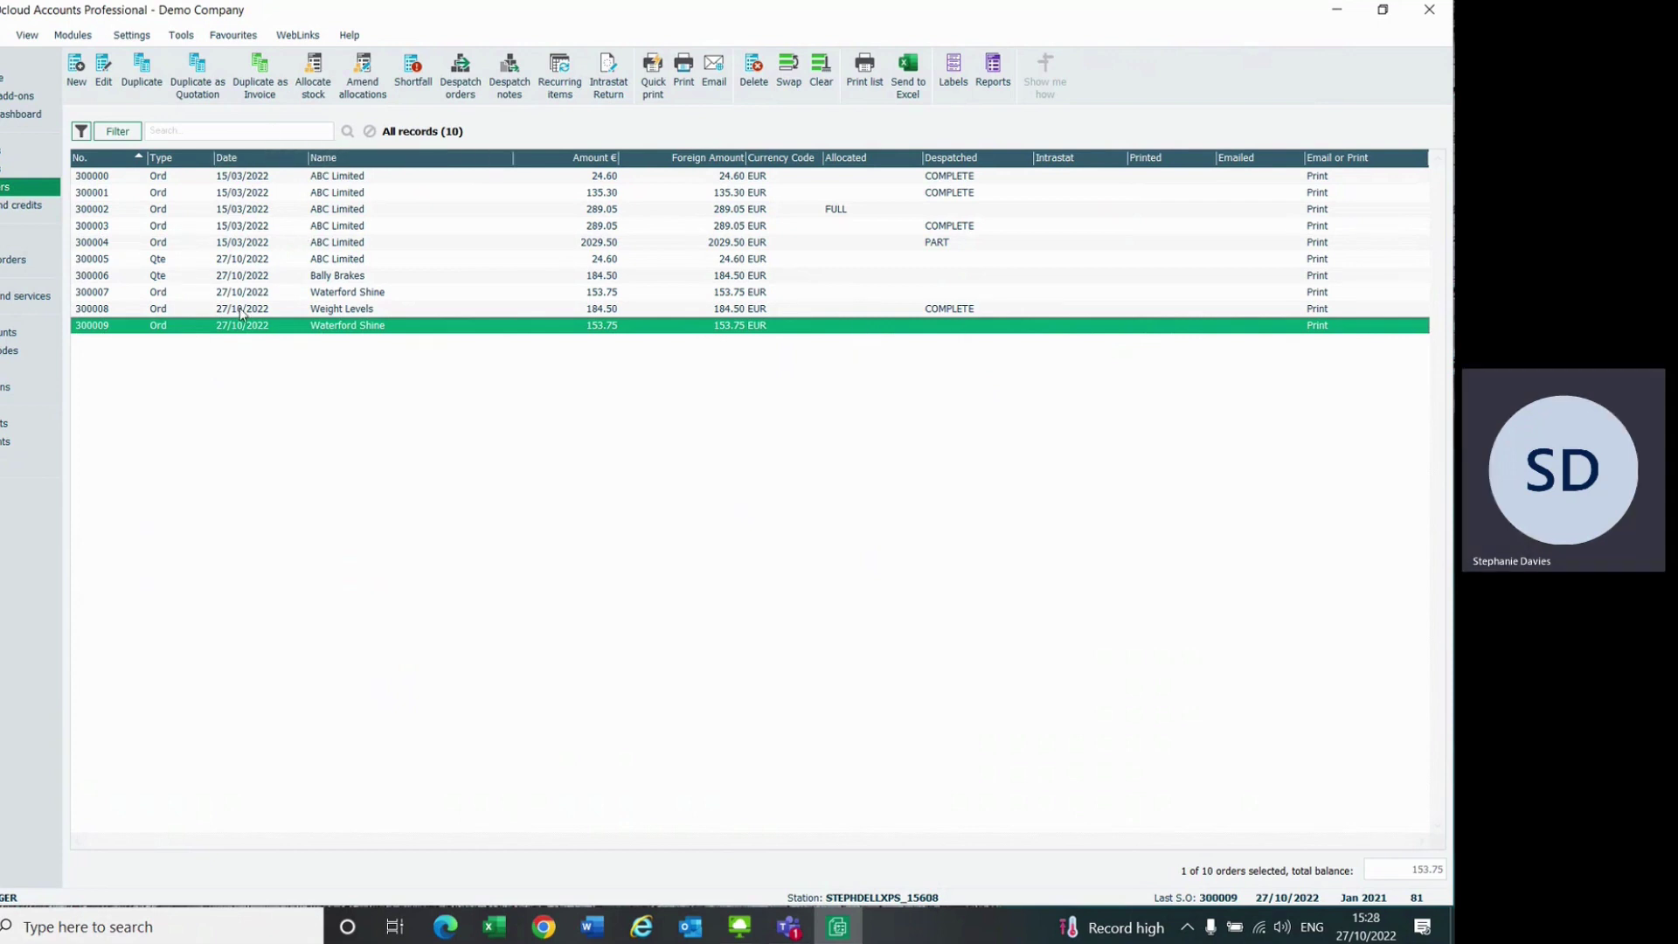
left_click(312, 86)
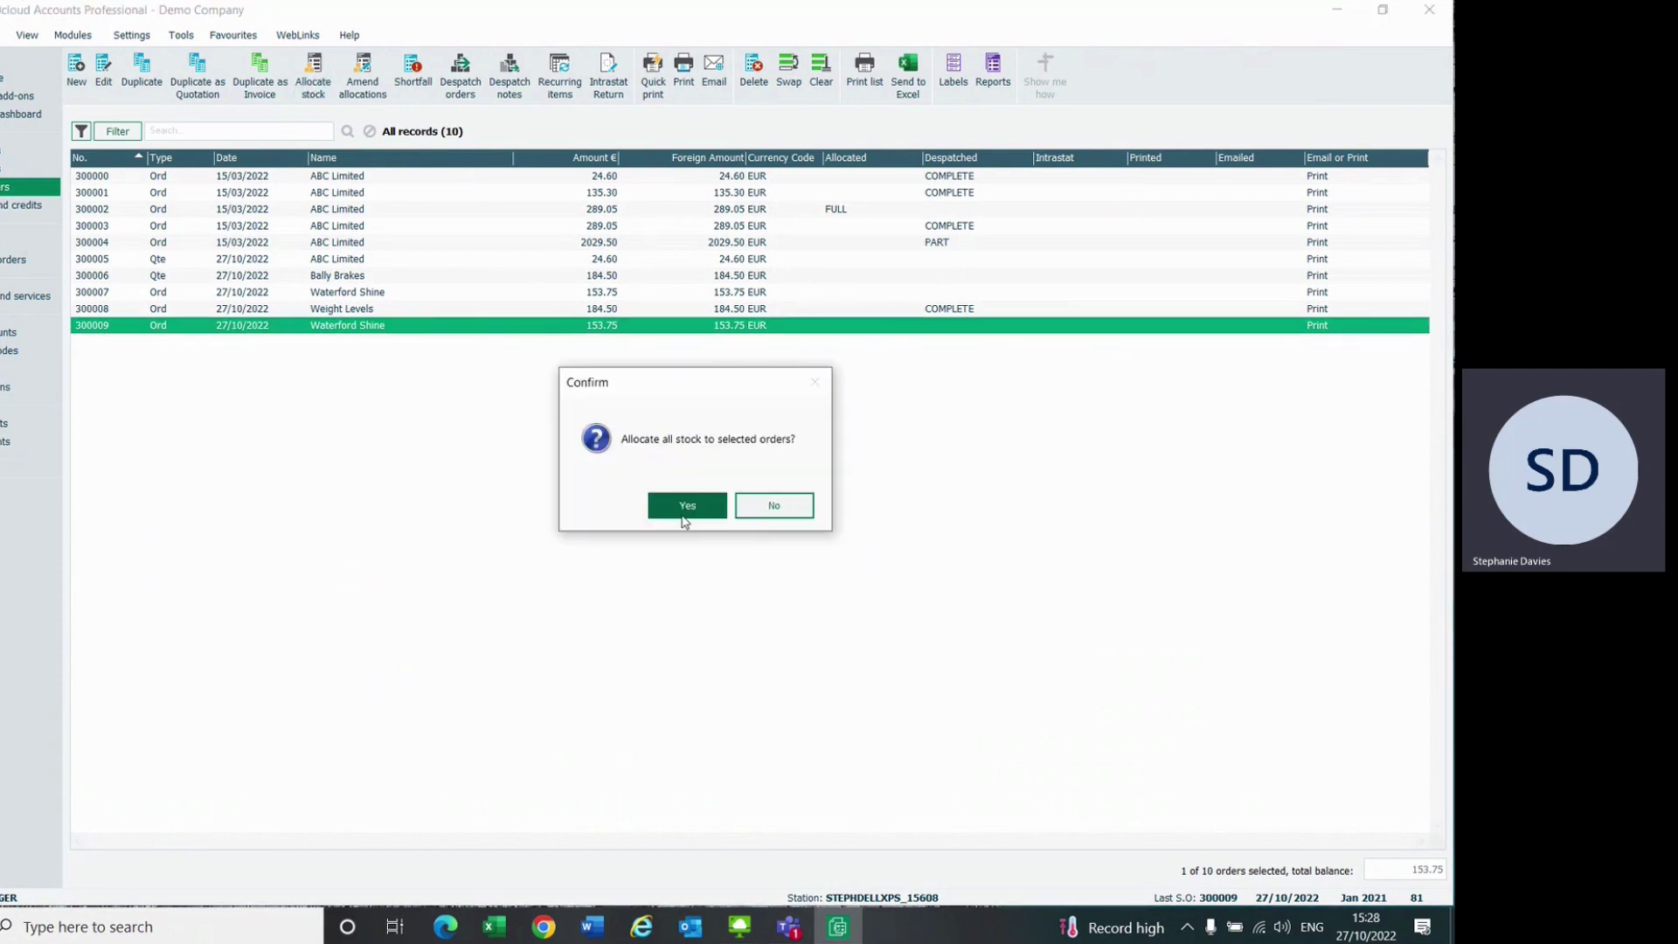
left_click(688, 507)
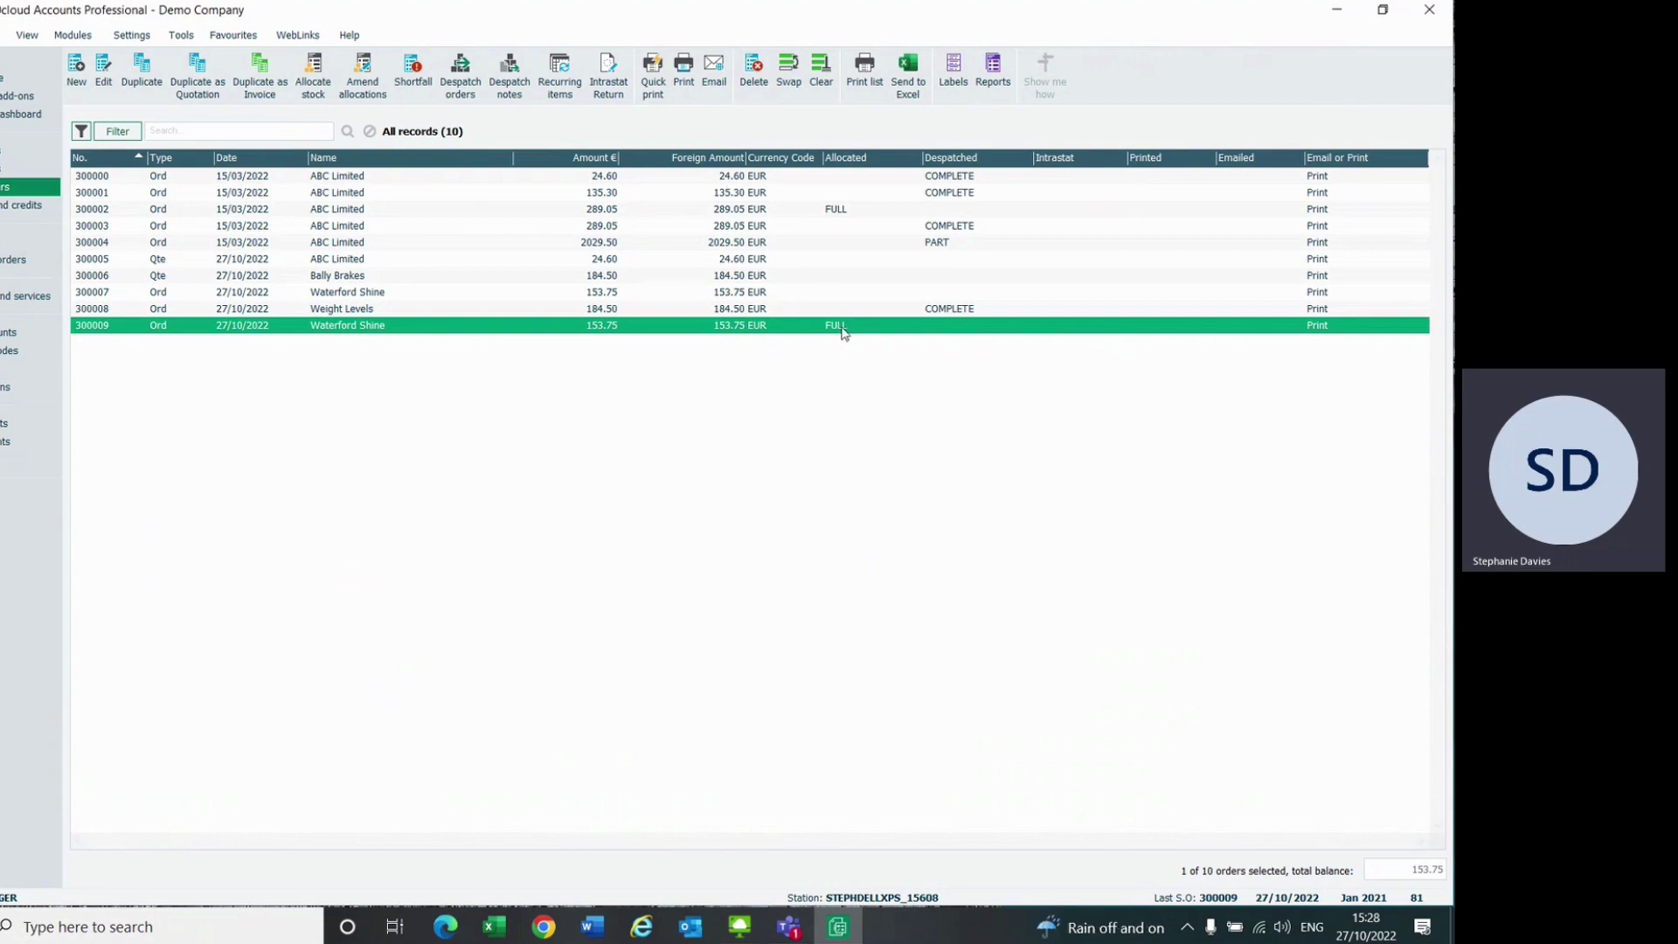
Step: Despatch order 300009 with invoice details, deferring the despatch note print, and reopen the order
left_click(458, 82)
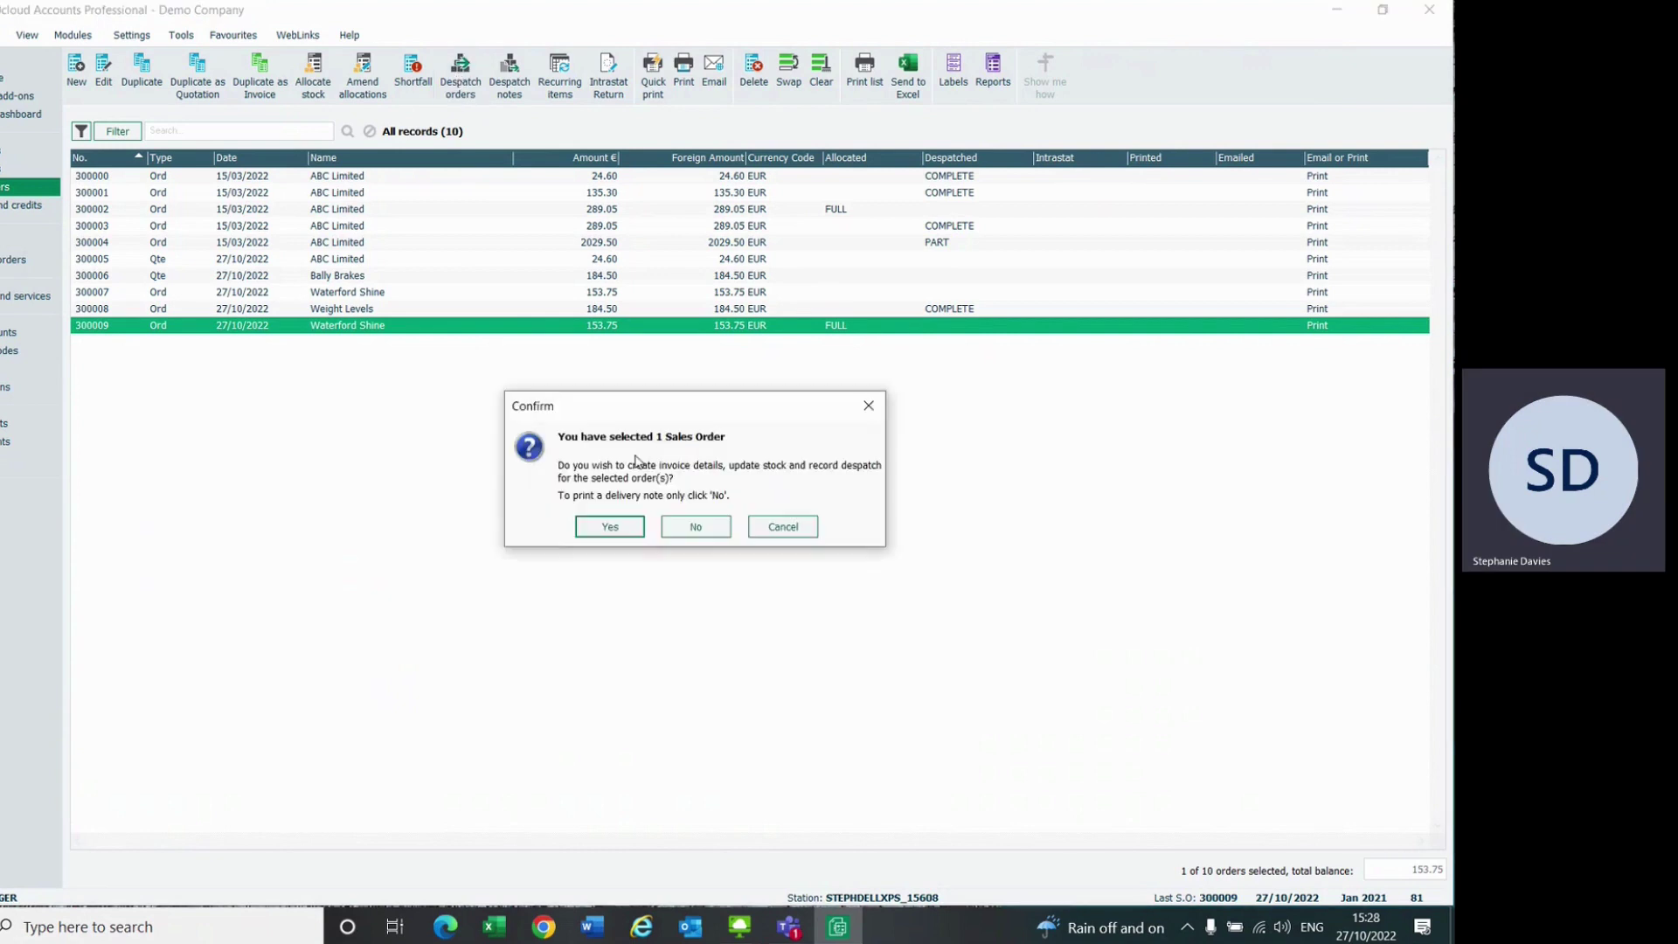
left_click(621, 528)
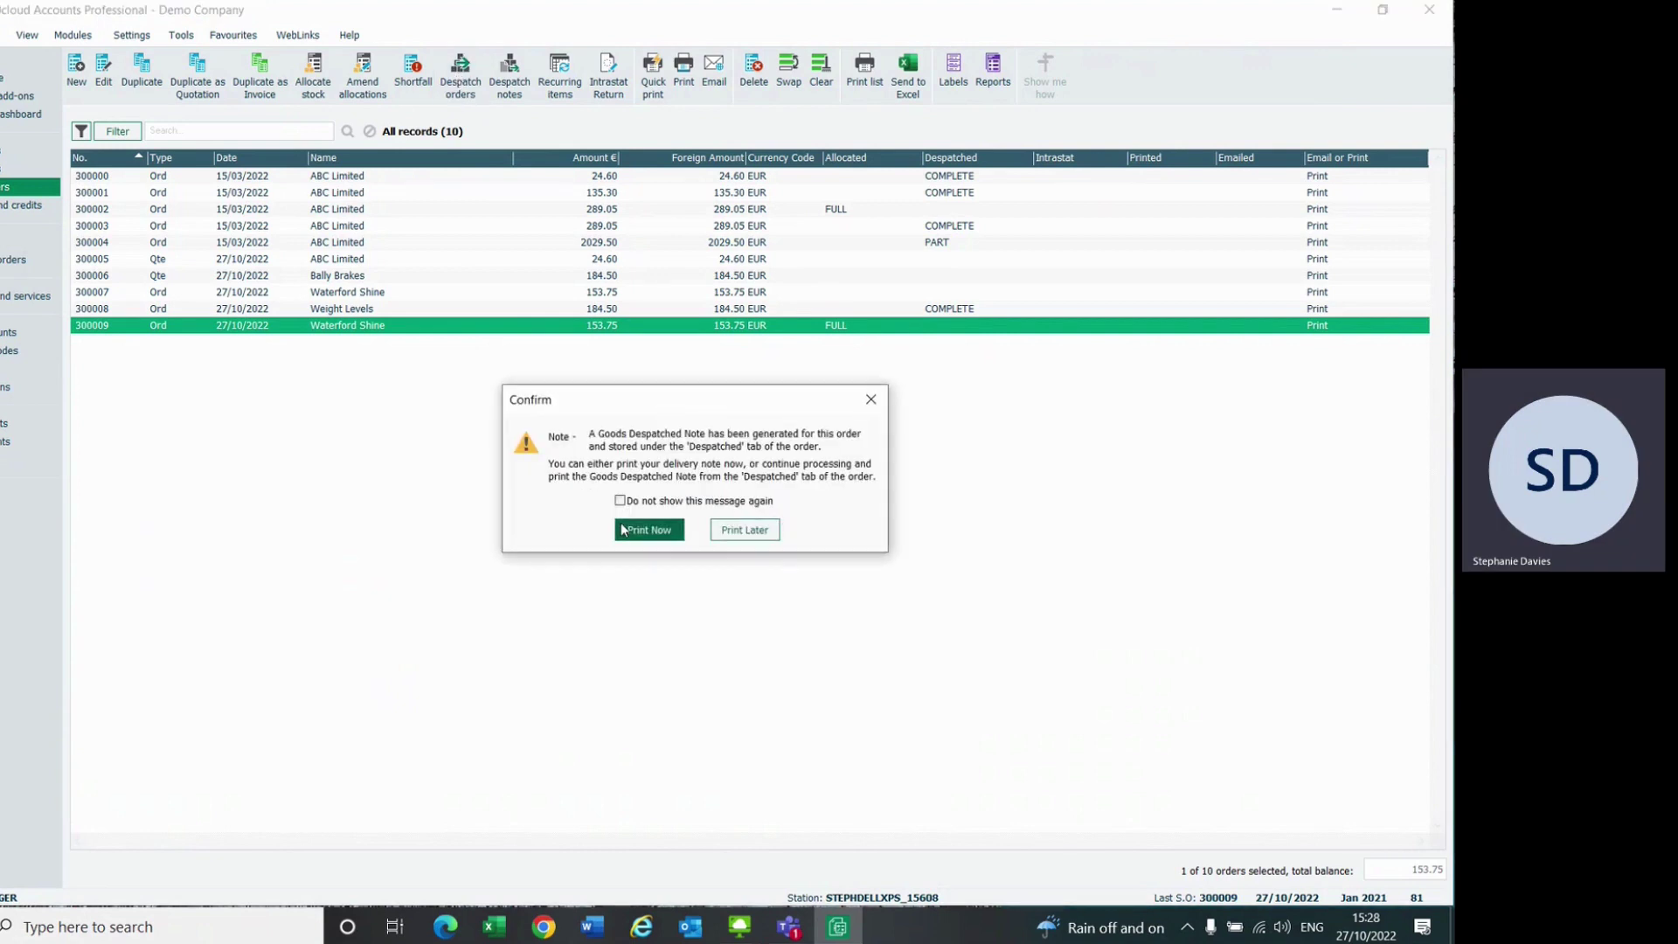
left_click(745, 529)
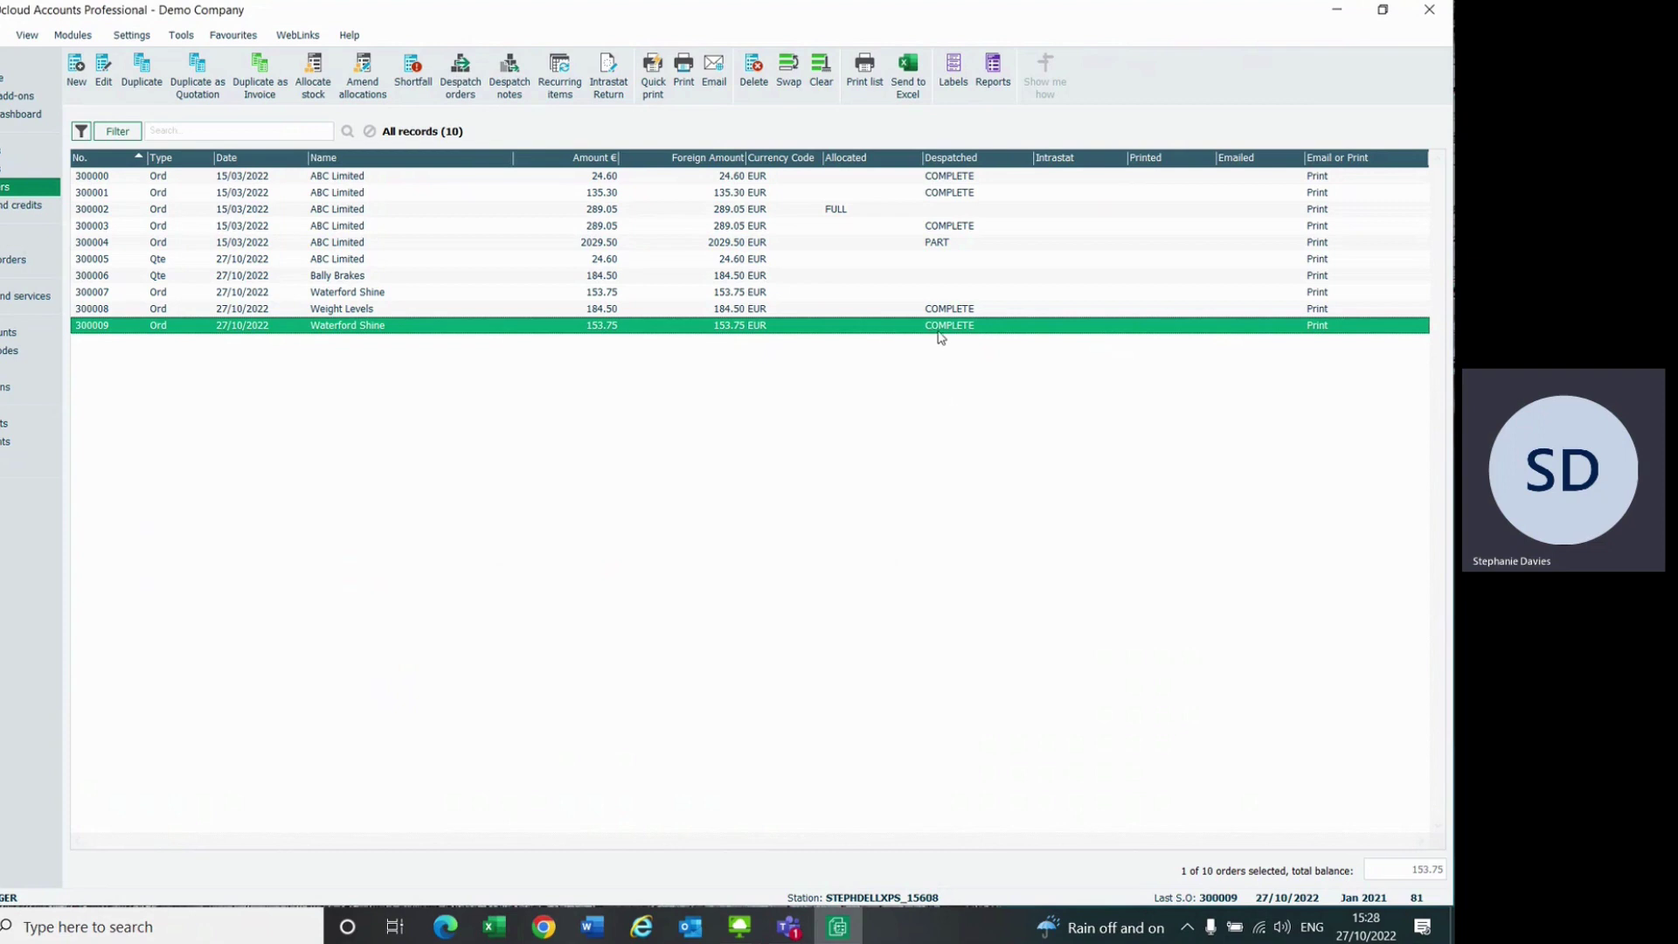
left_click(103, 74)
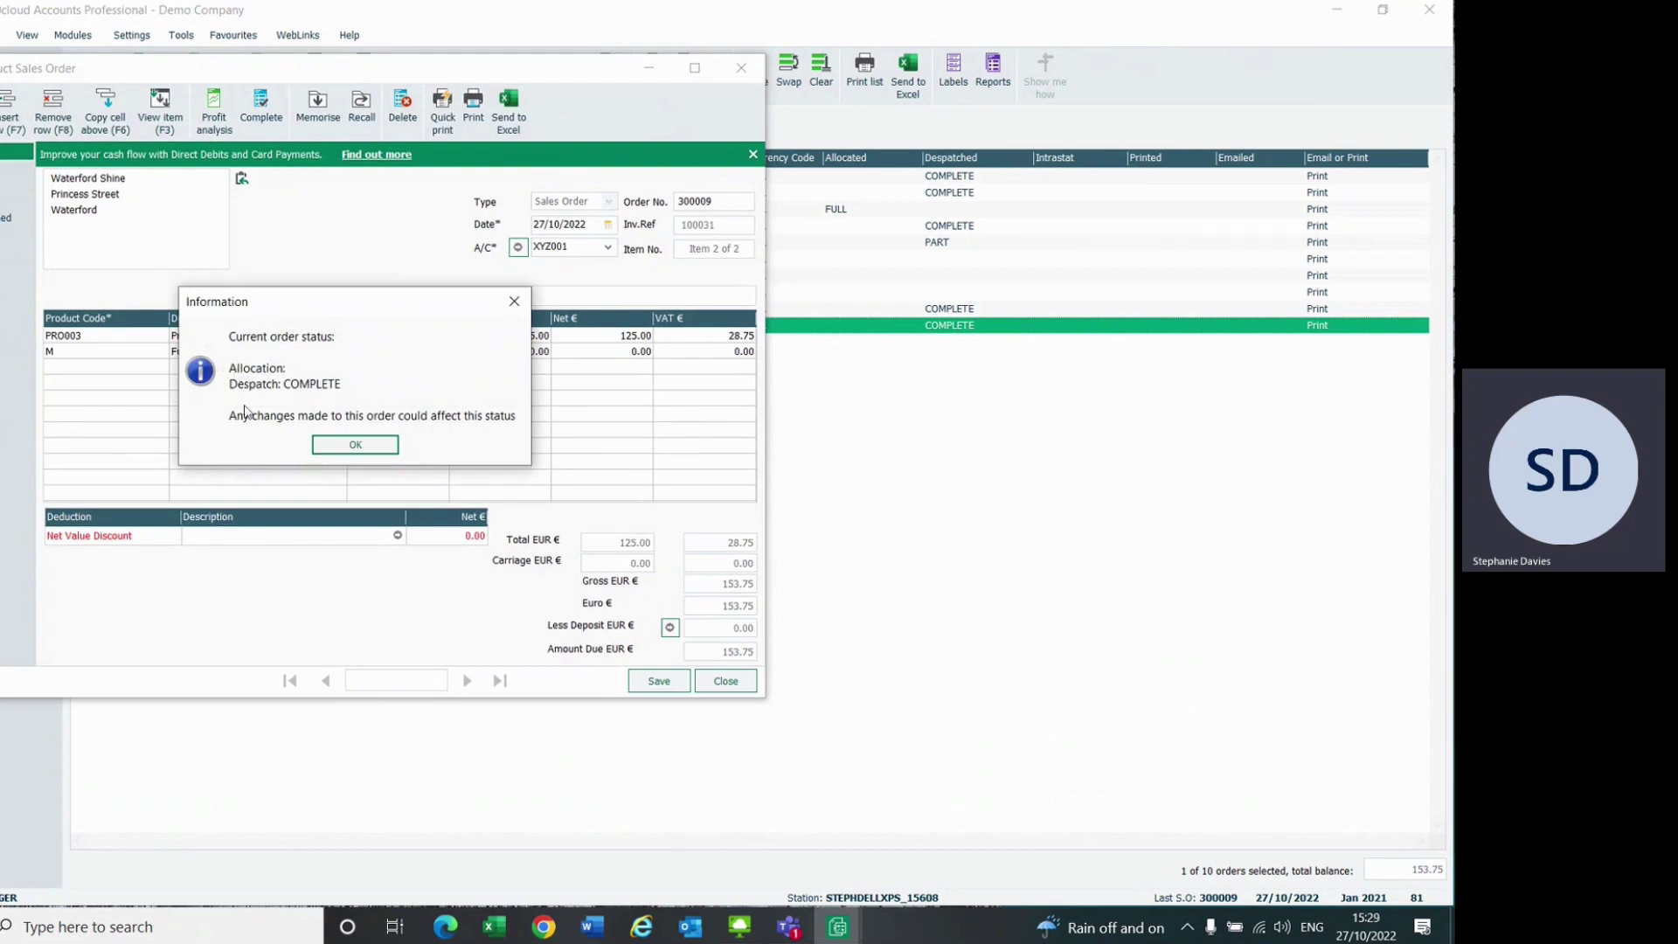
Step: Acknowledge the status and from-quote notices, review order 300009's lines, and close it
left_click(372, 450)
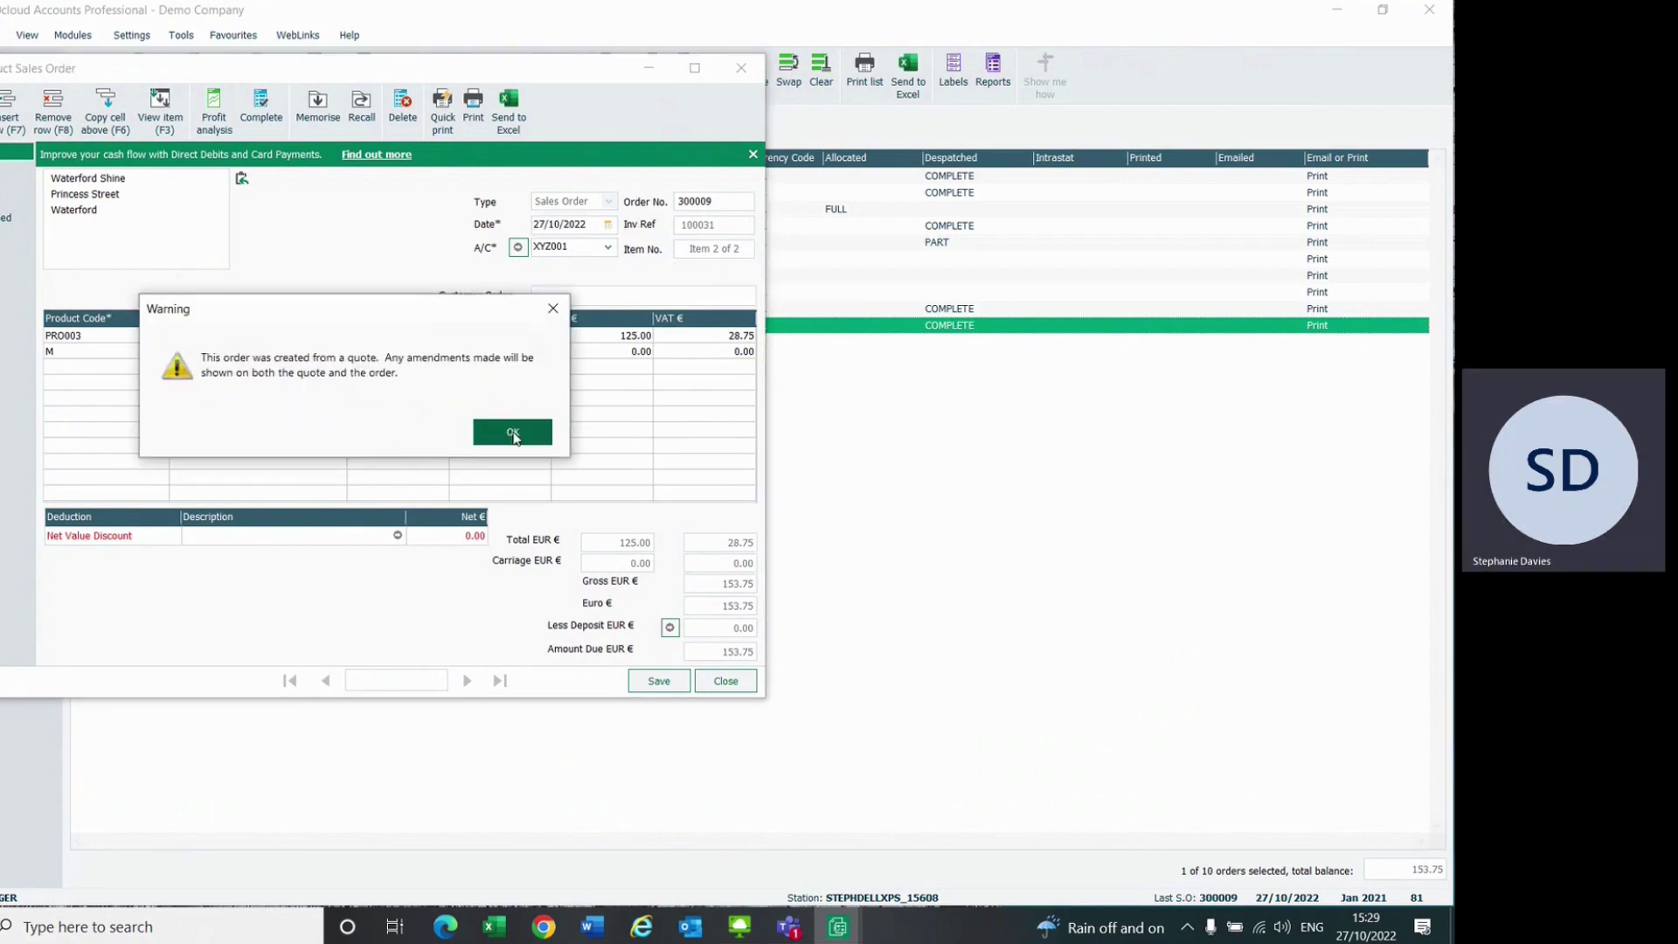
left_click(516, 434)
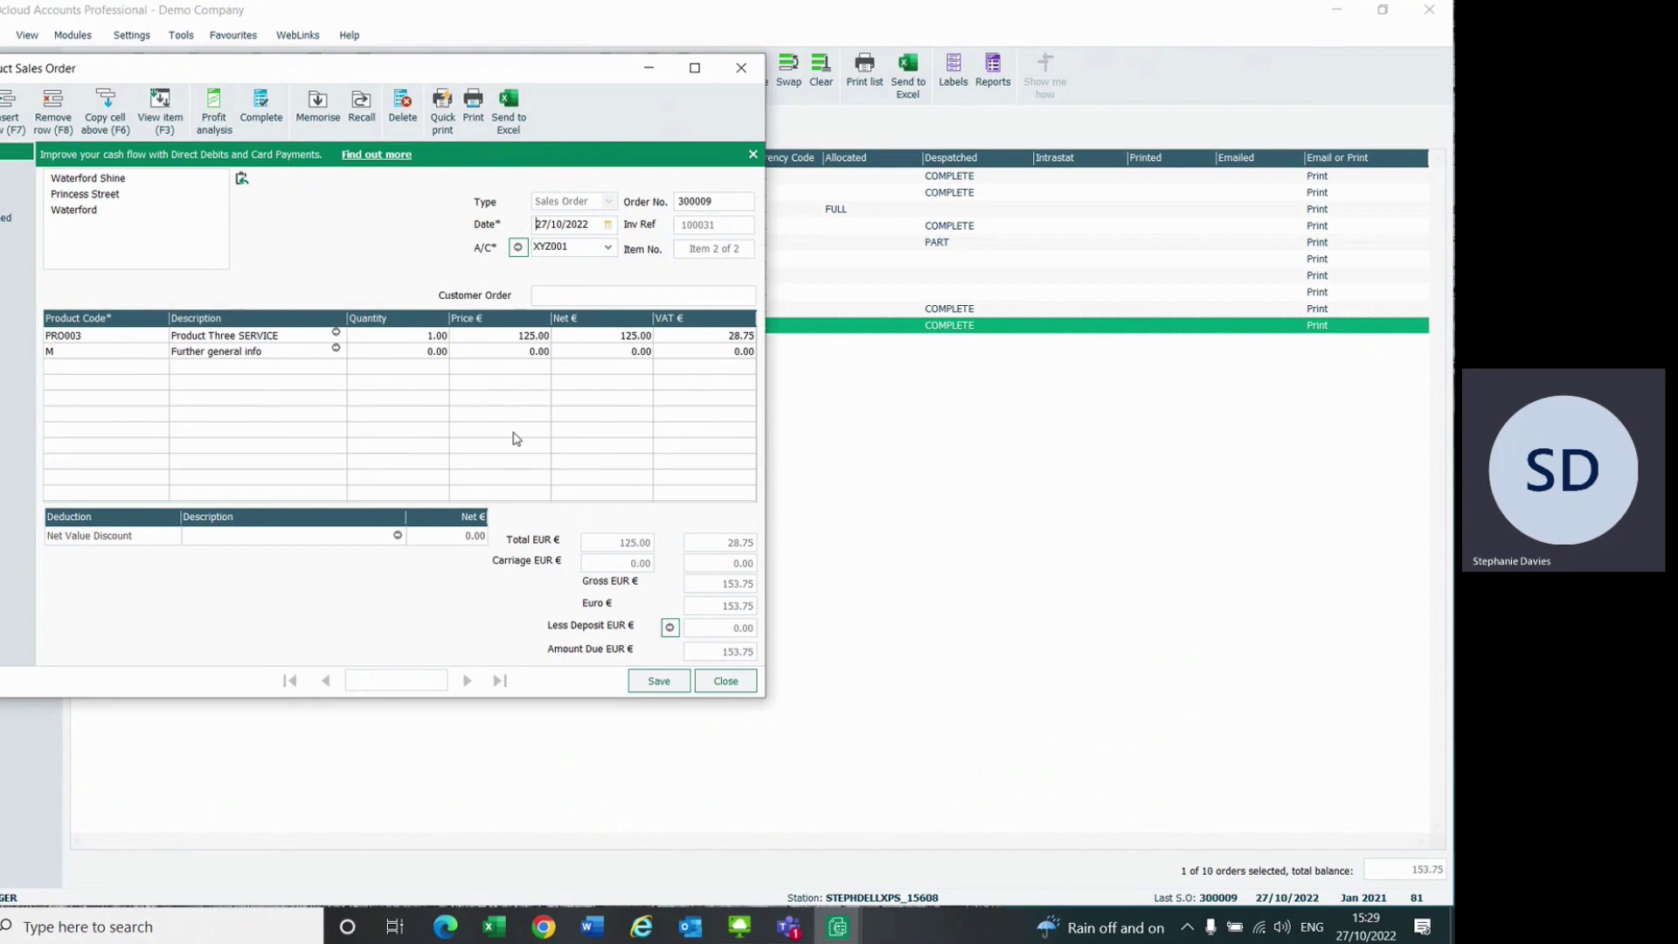
left_click(723, 688)
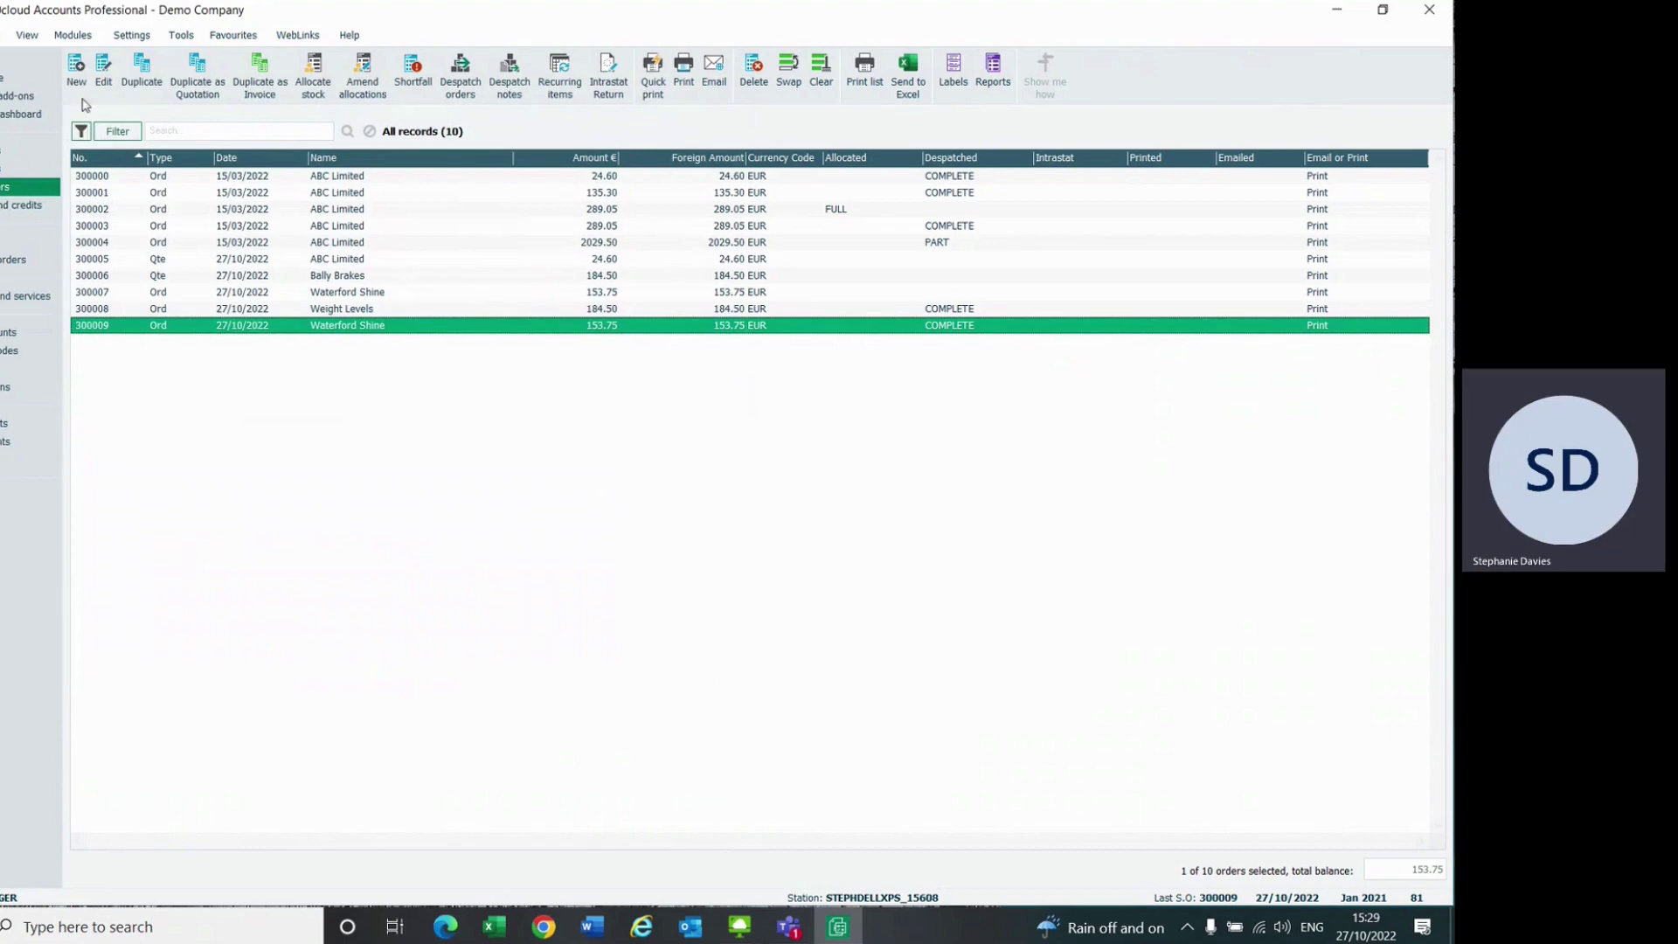
Step: Reopen order 300009, check its COMPLETE despatch status on Order Details, and close it
left_click(103, 74)
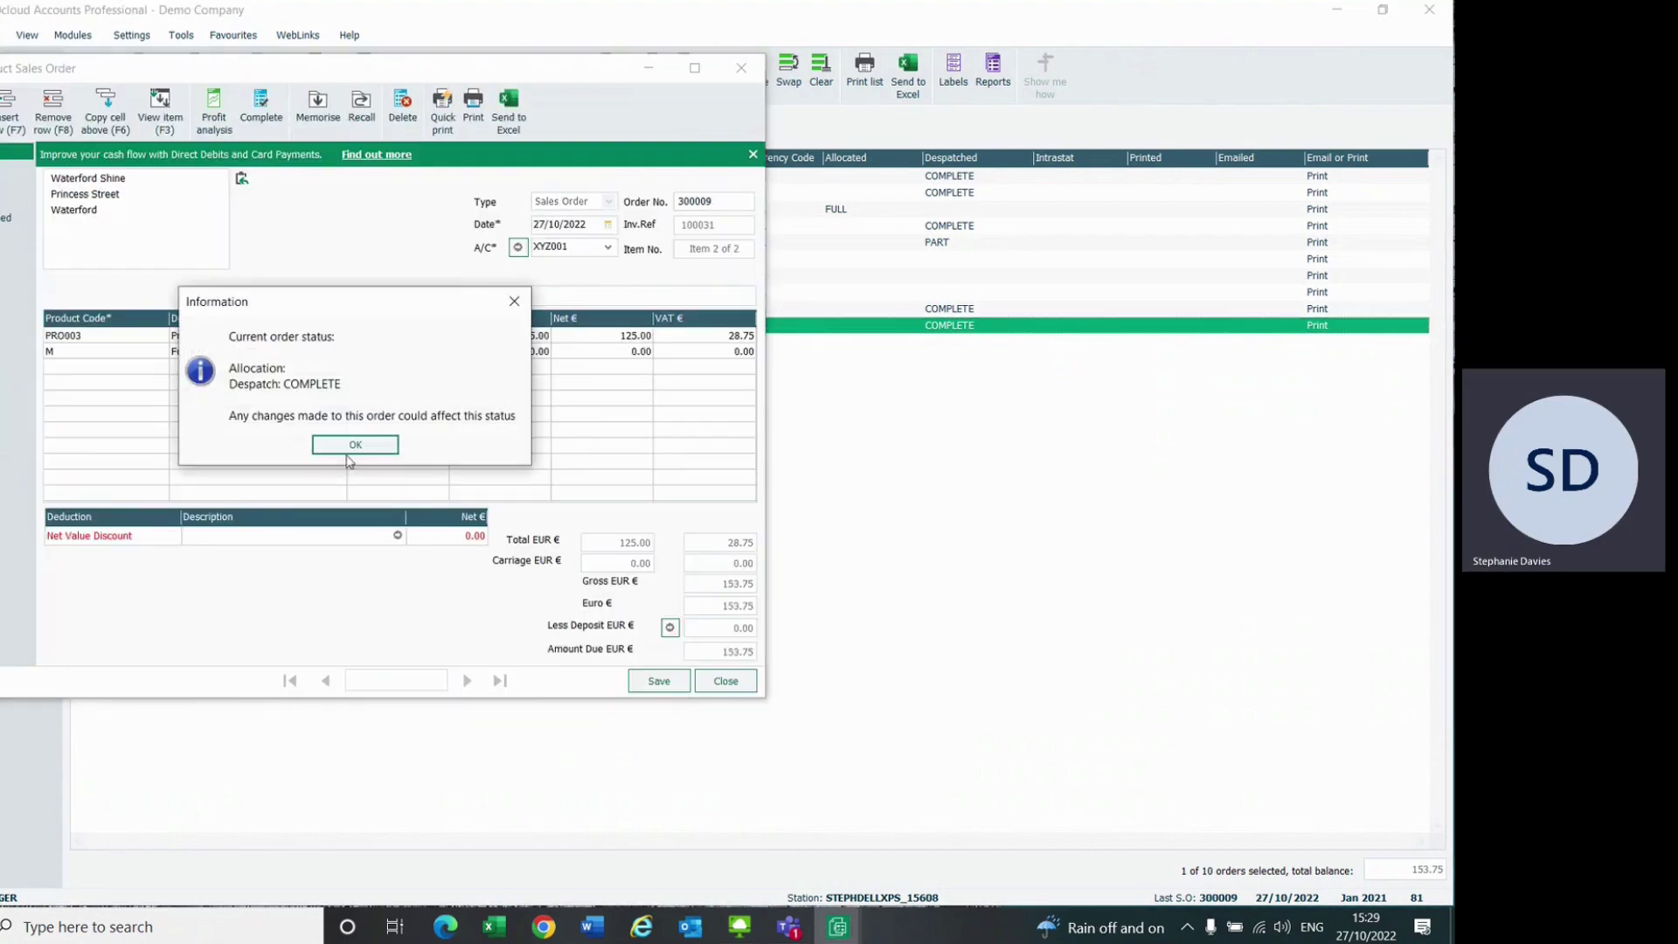
left_click(344, 444)
left_click(512, 431)
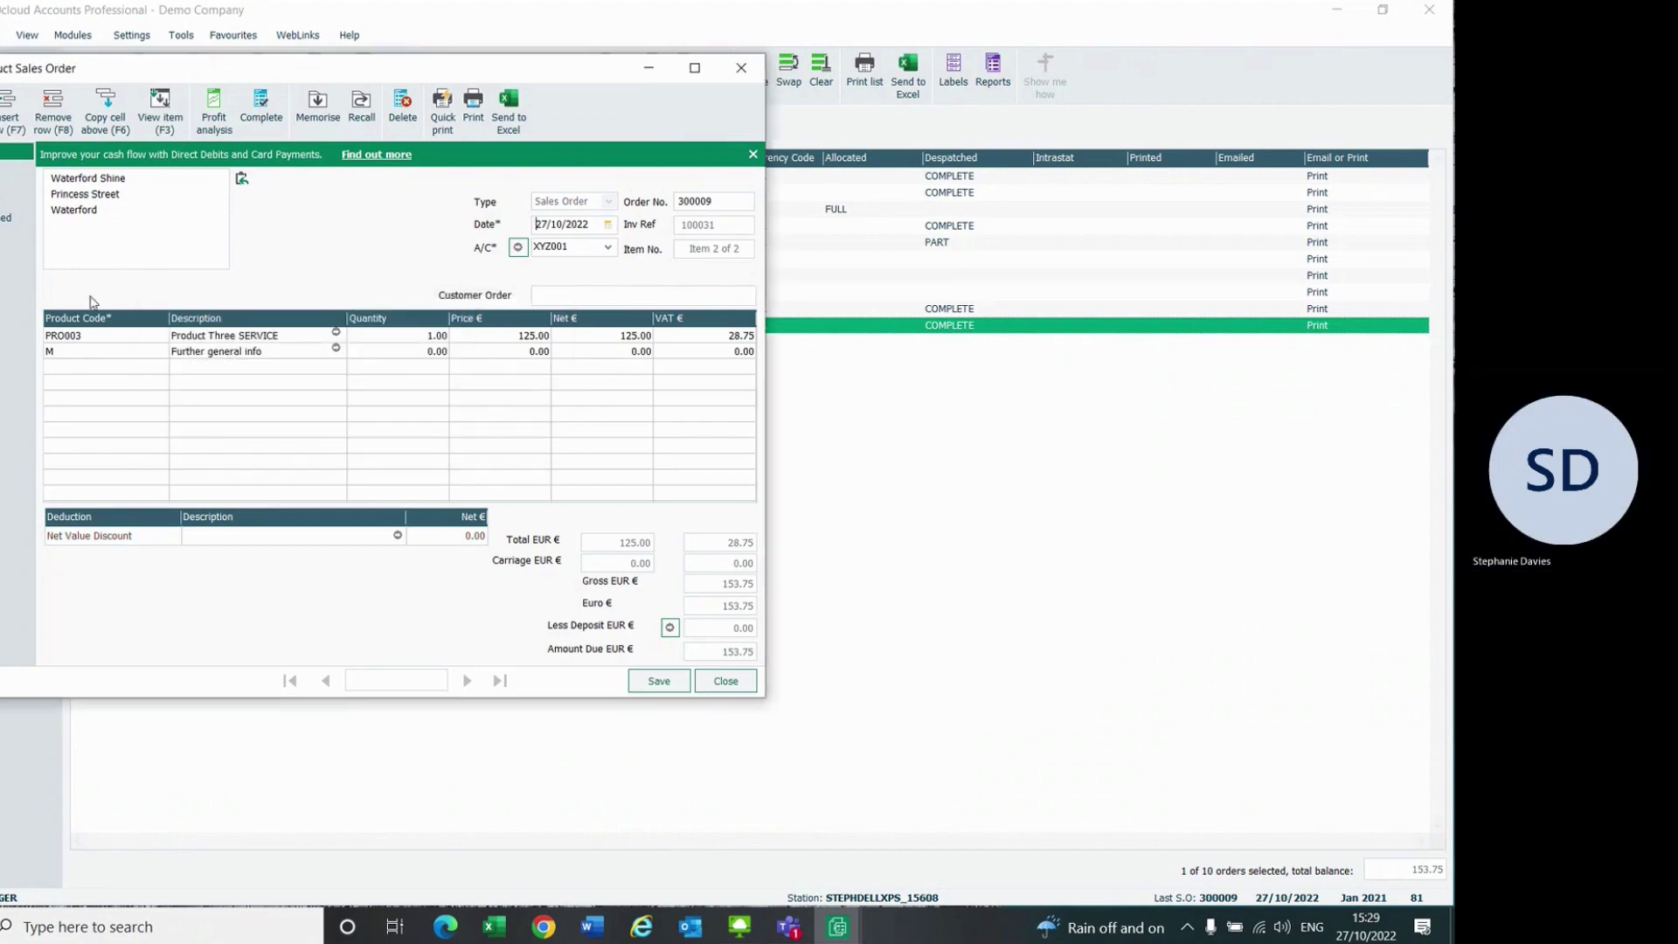
left_click(18, 167)
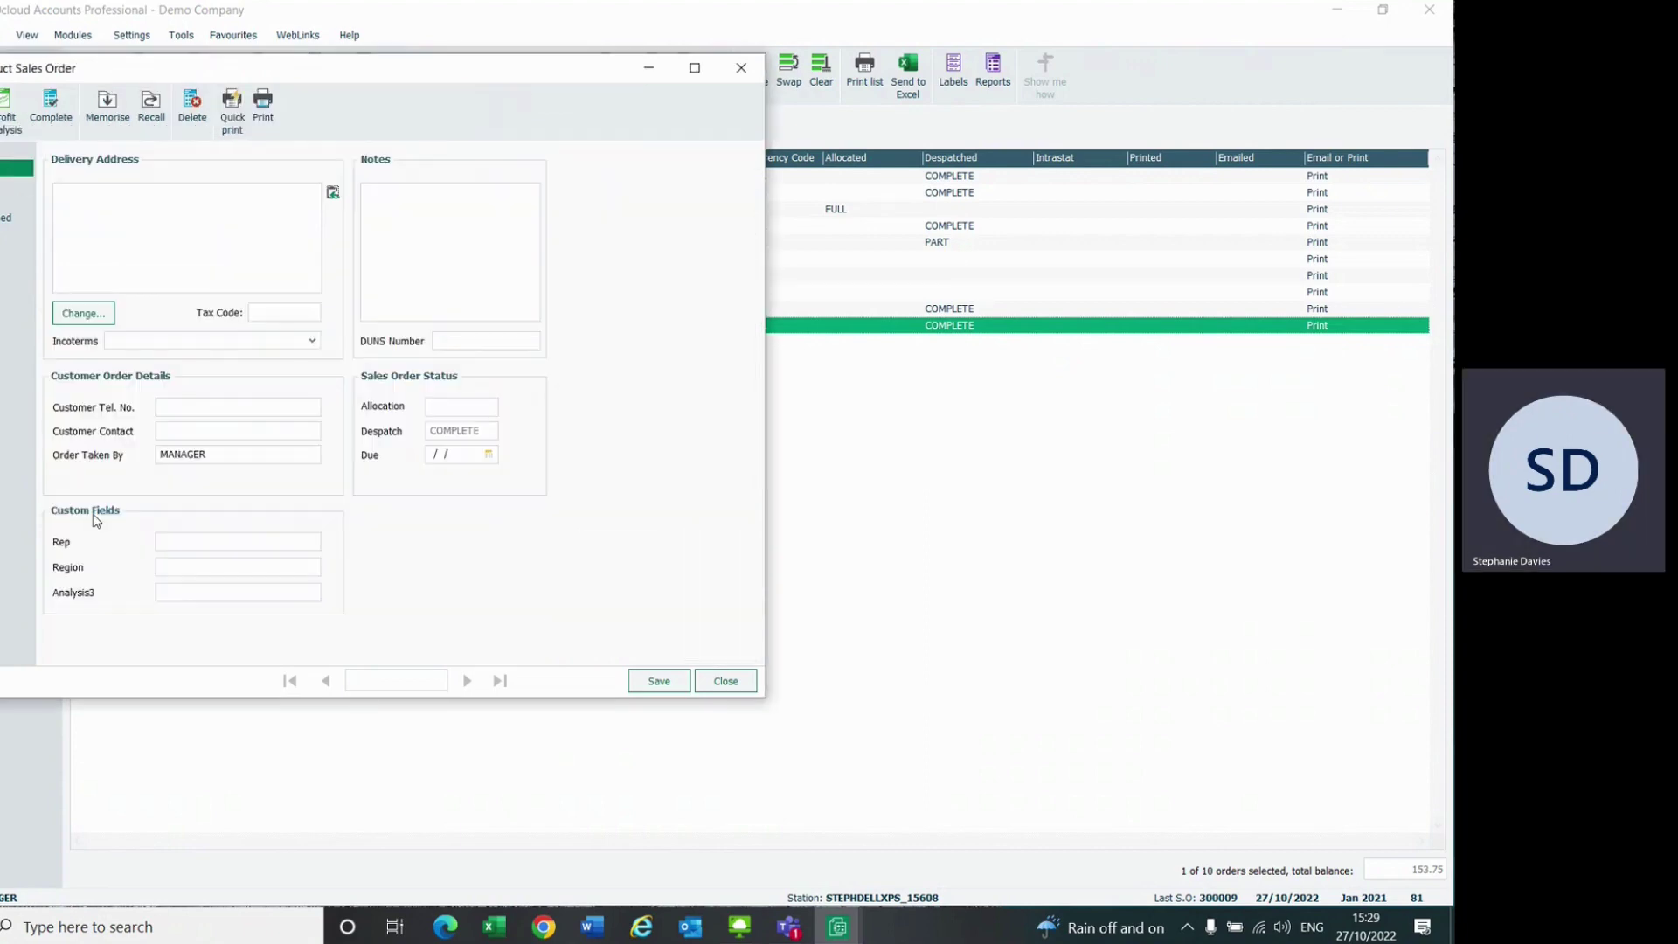
left_click(170, 542)
left_click(732, 691)
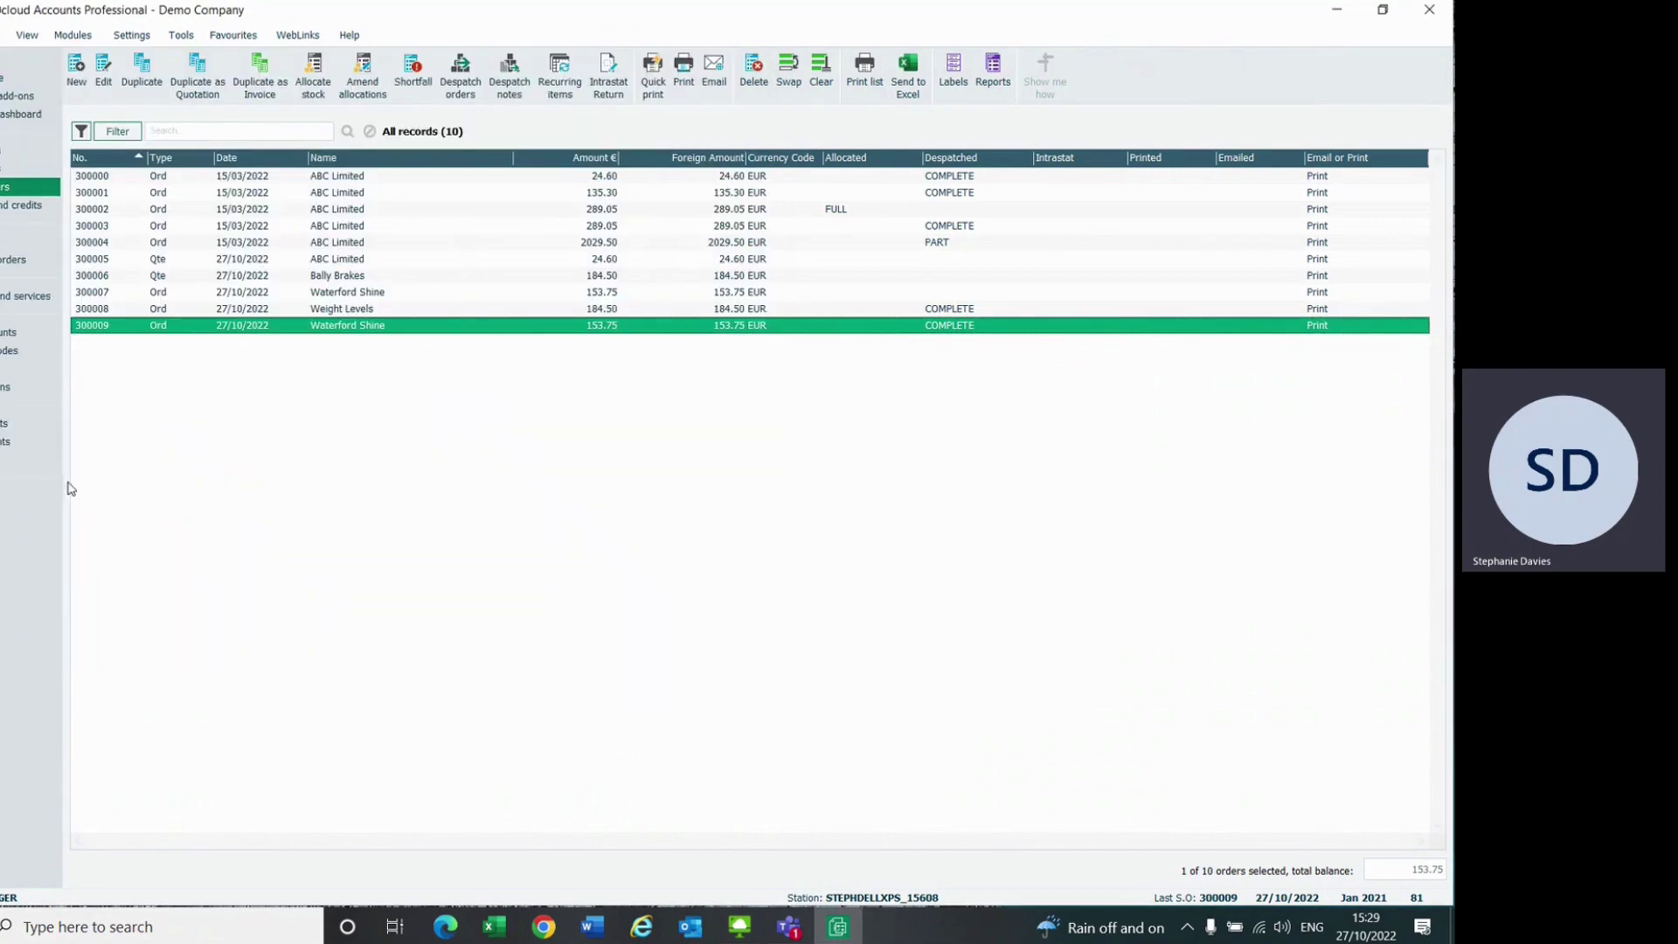
Step: Open Waterford Shine invoice 100031 for 153.75 EUR from the invoices list, review it, and close
left_click(26, 204)
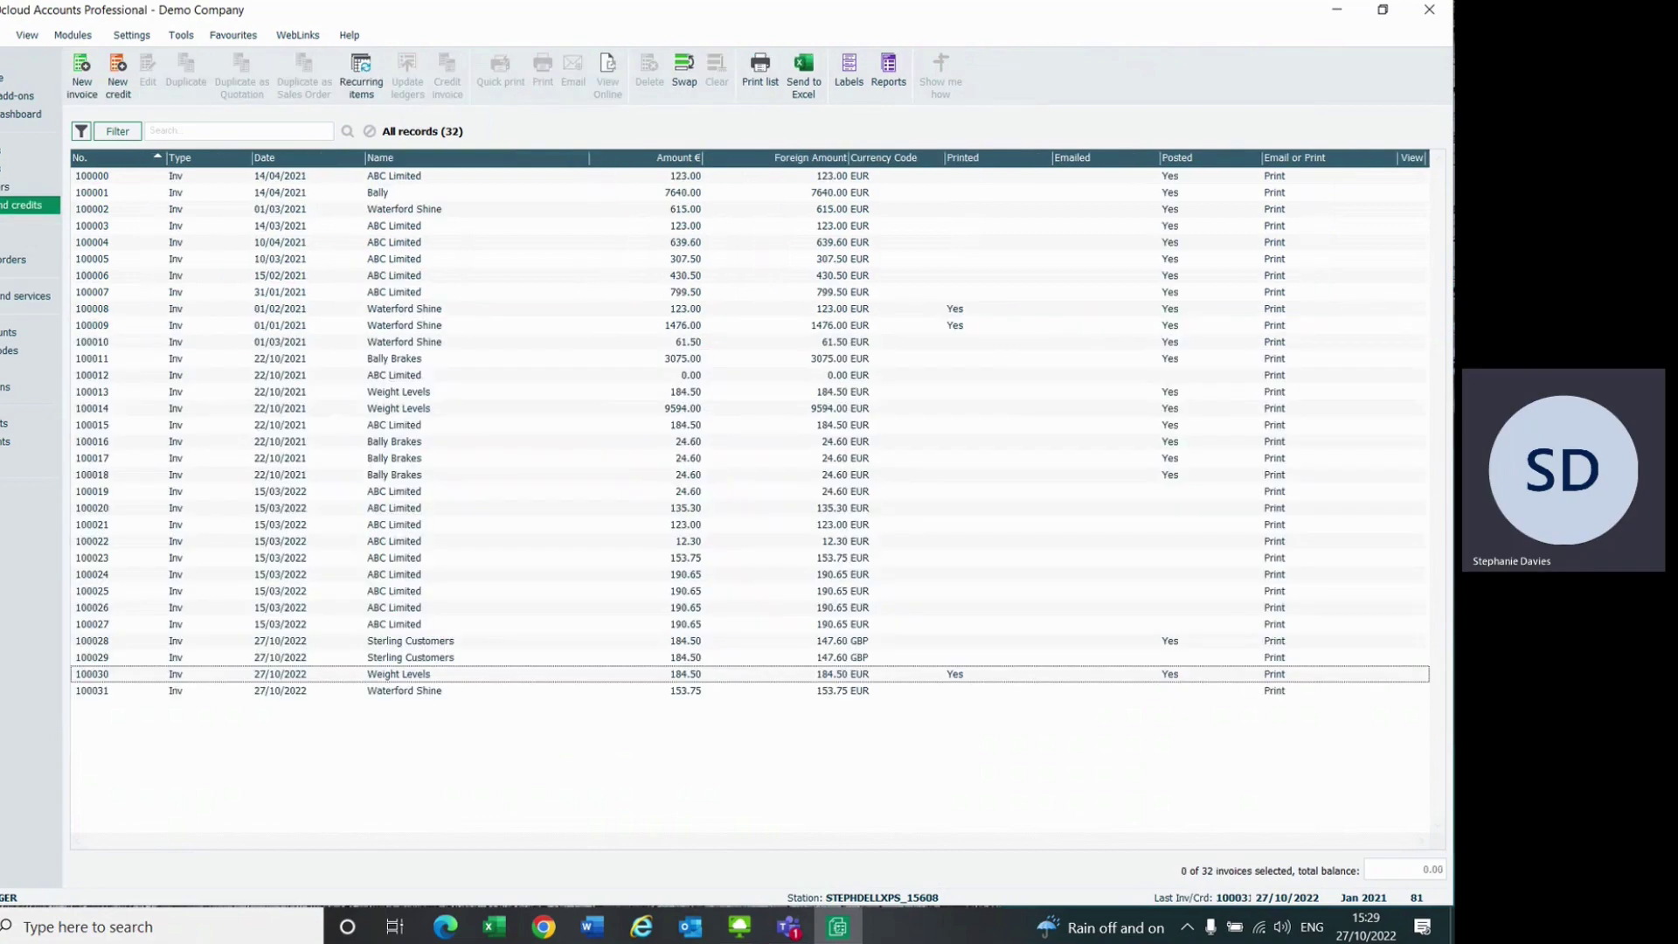
left_click(388, 694)
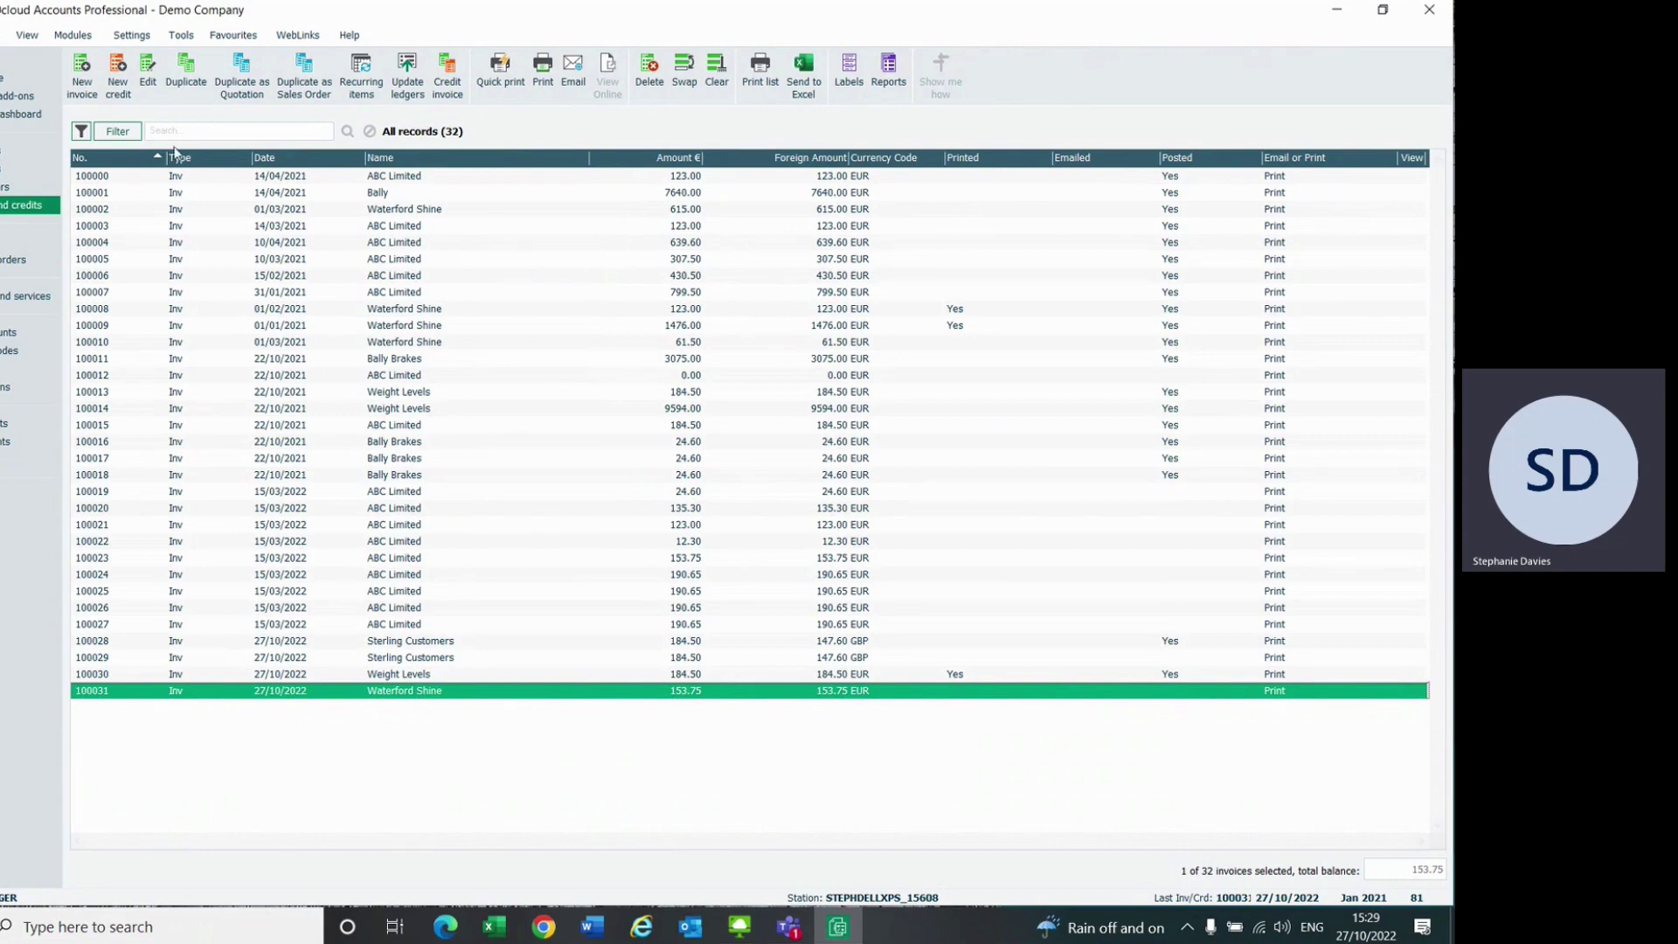
left_click(148, 81)
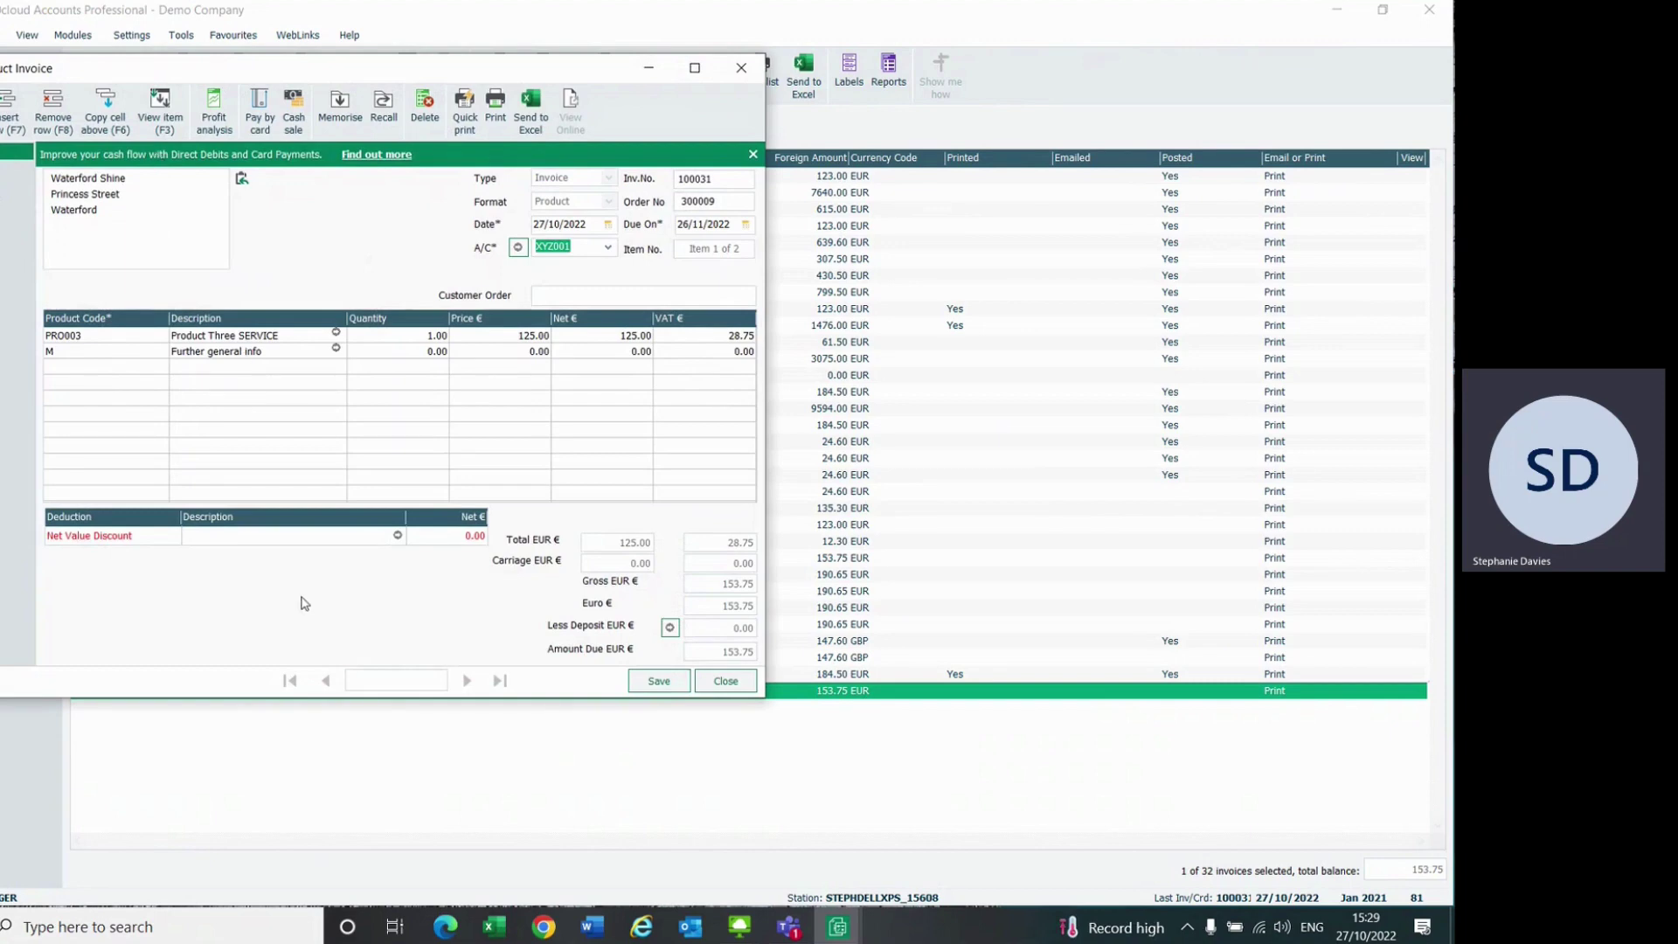
left_click(729, 683)
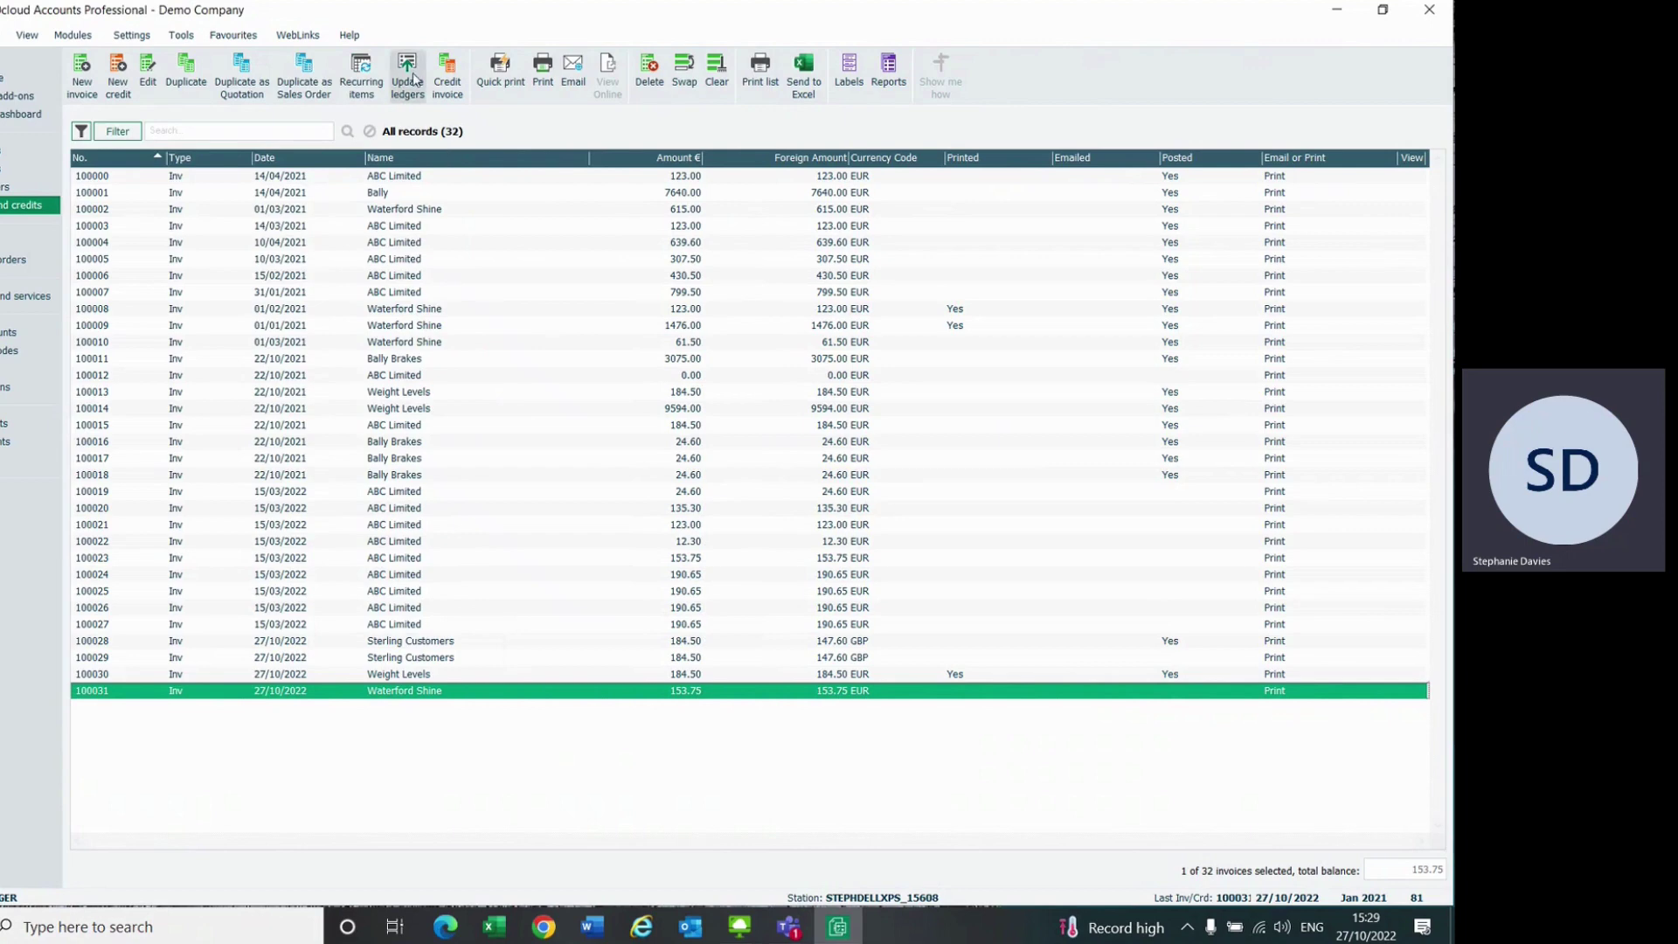
Step: Print invoice 100031 with the invoice layout, then close the preview and layouts list
left_click(543, 74)
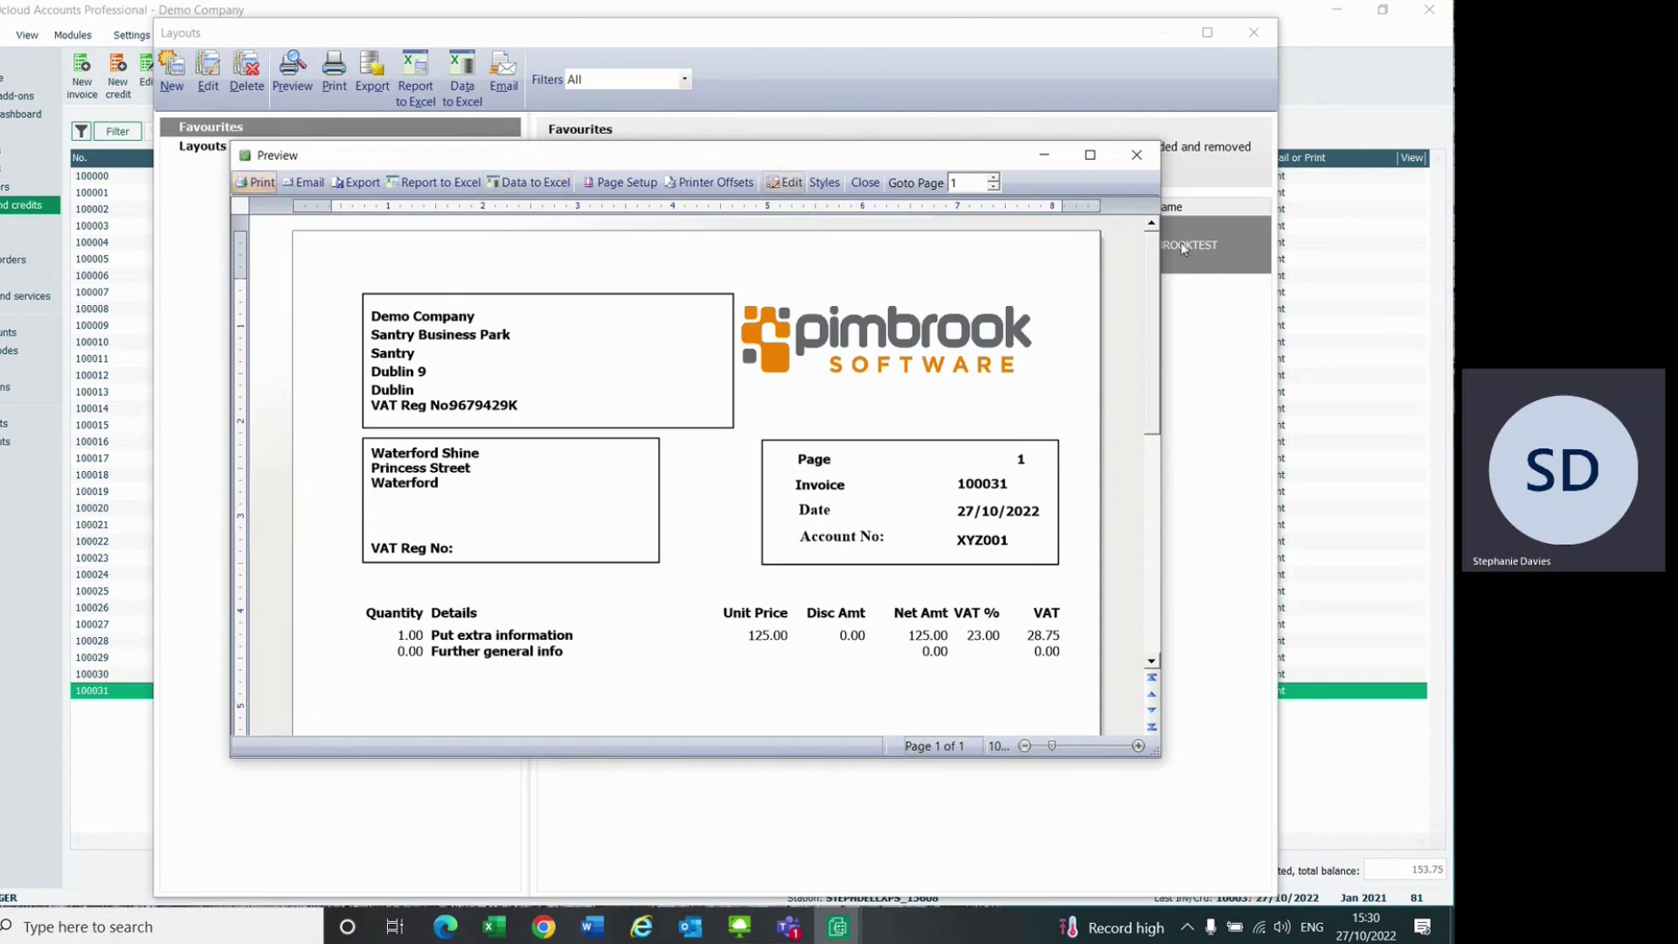
left_click(1138, 158)
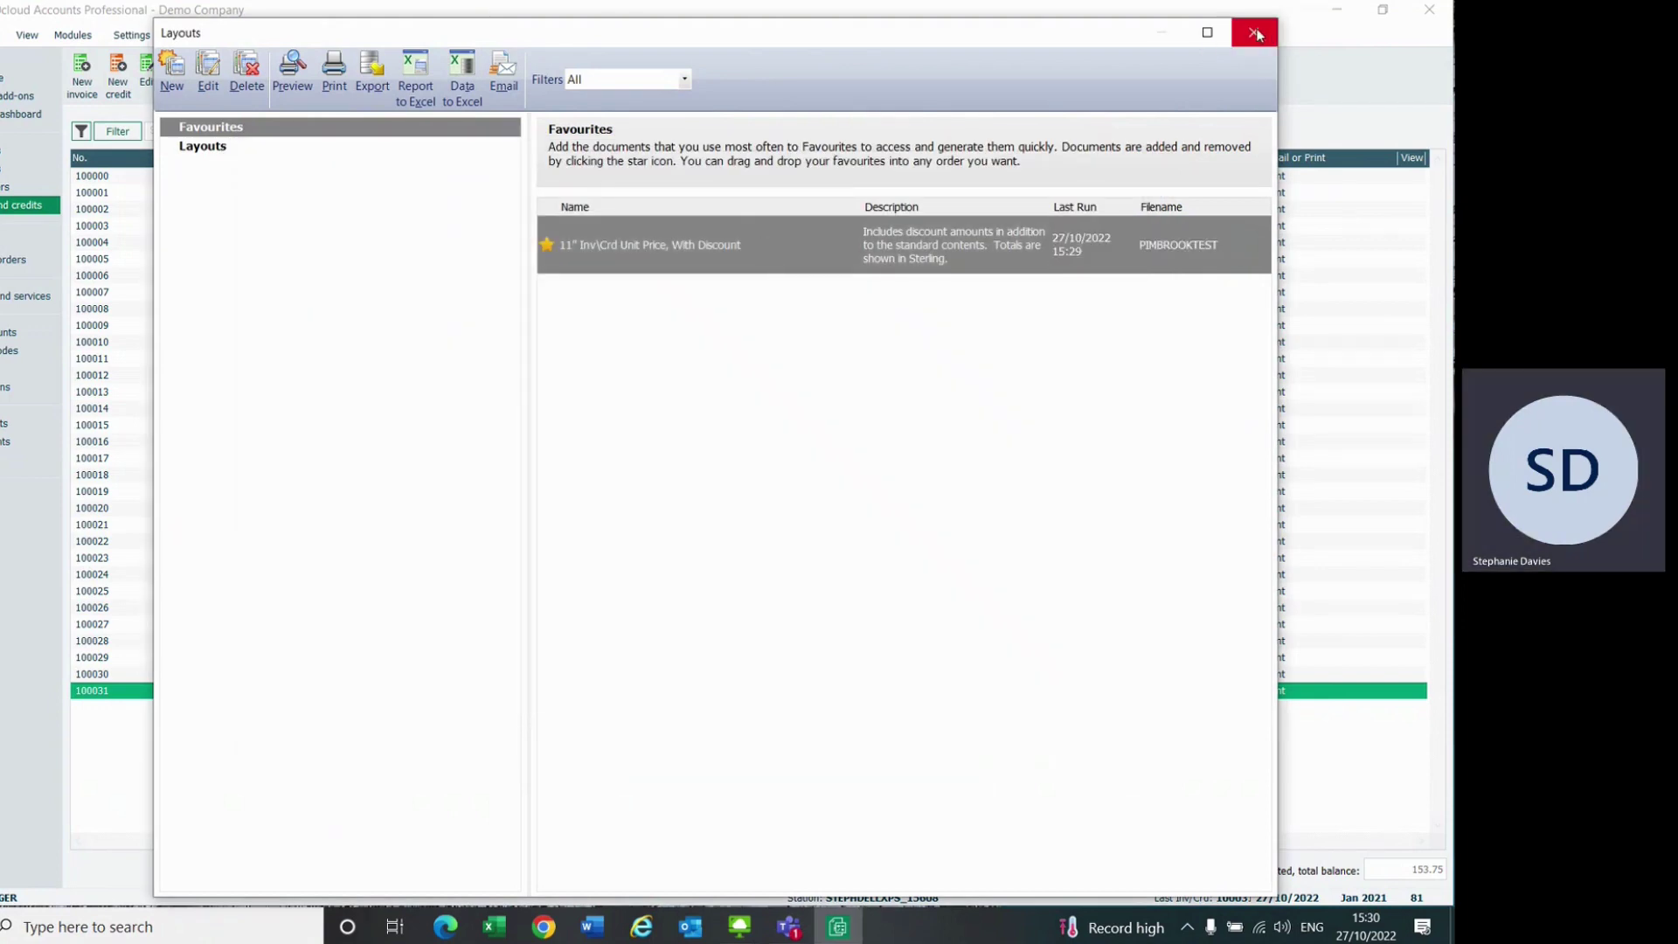
left_click(1256, 33)
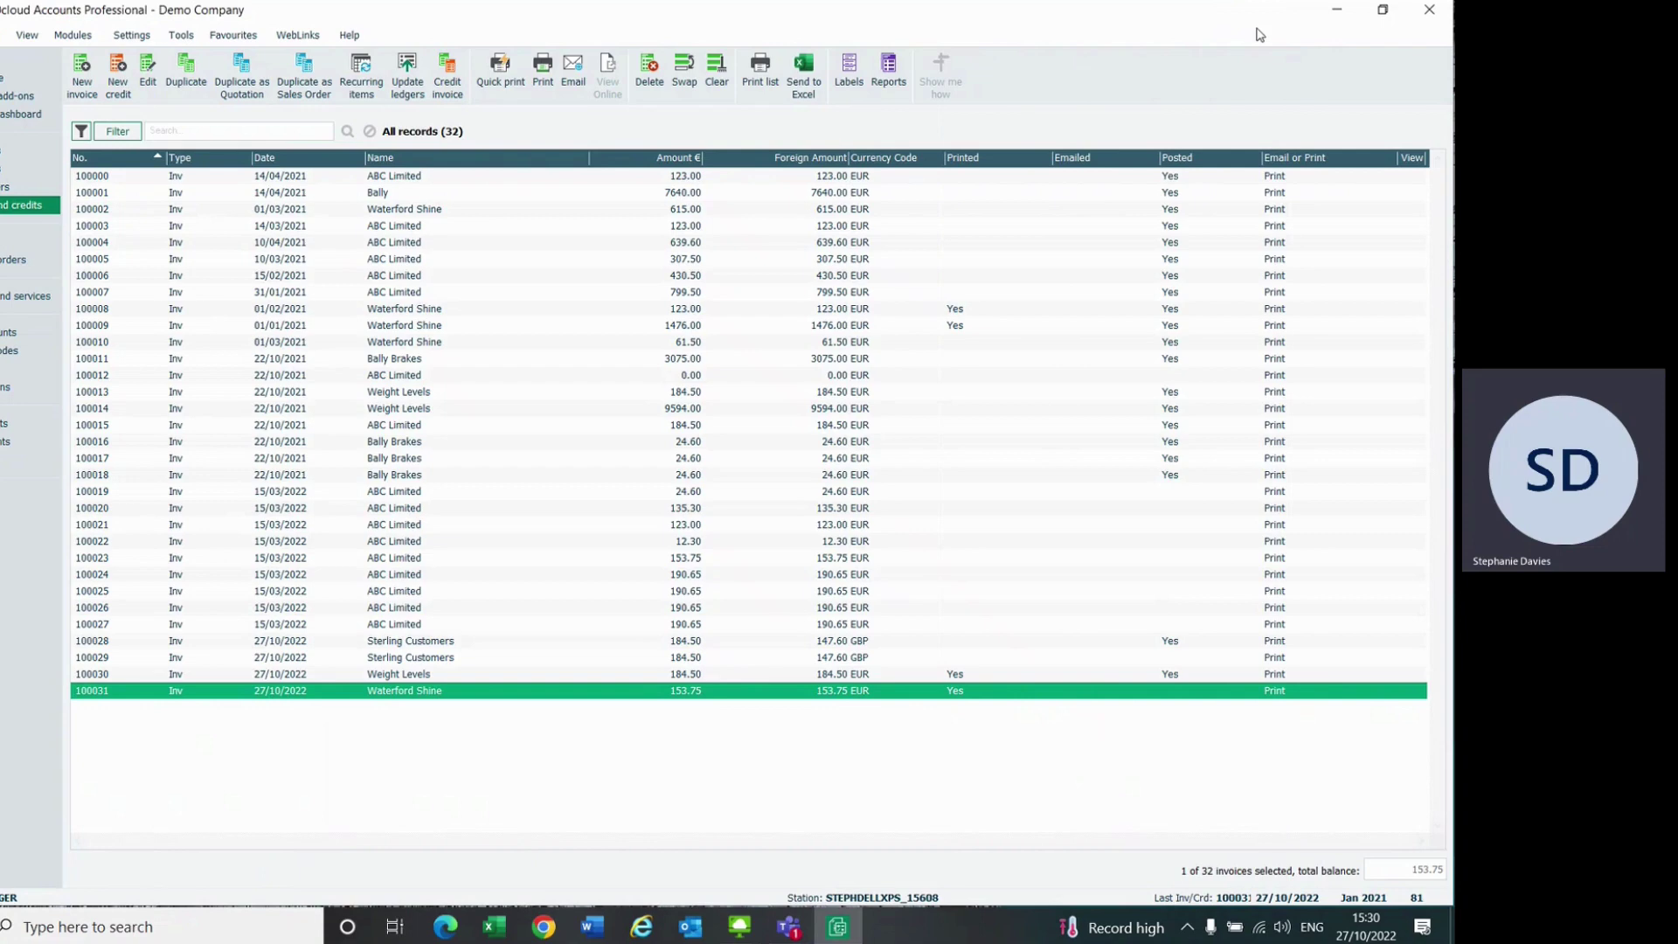
Step: Post invoice 100031 to the ledgers and dismiss the ledger update report
left_click(407, 87)
left_click(636, 464)
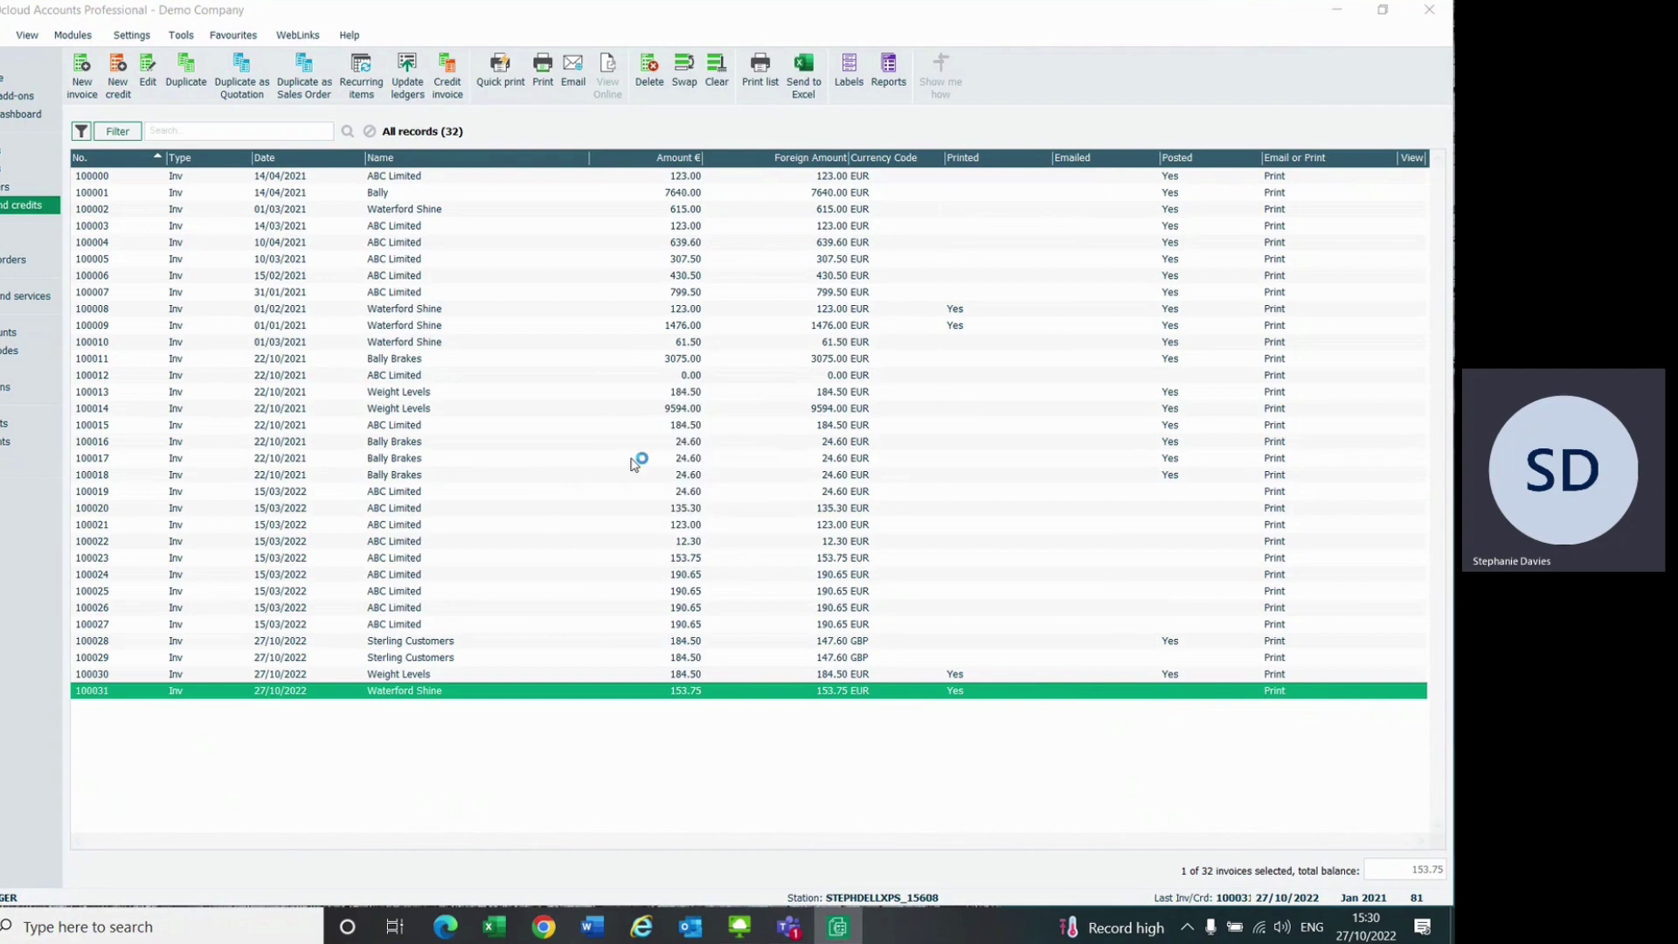
left_click(1080, 181)
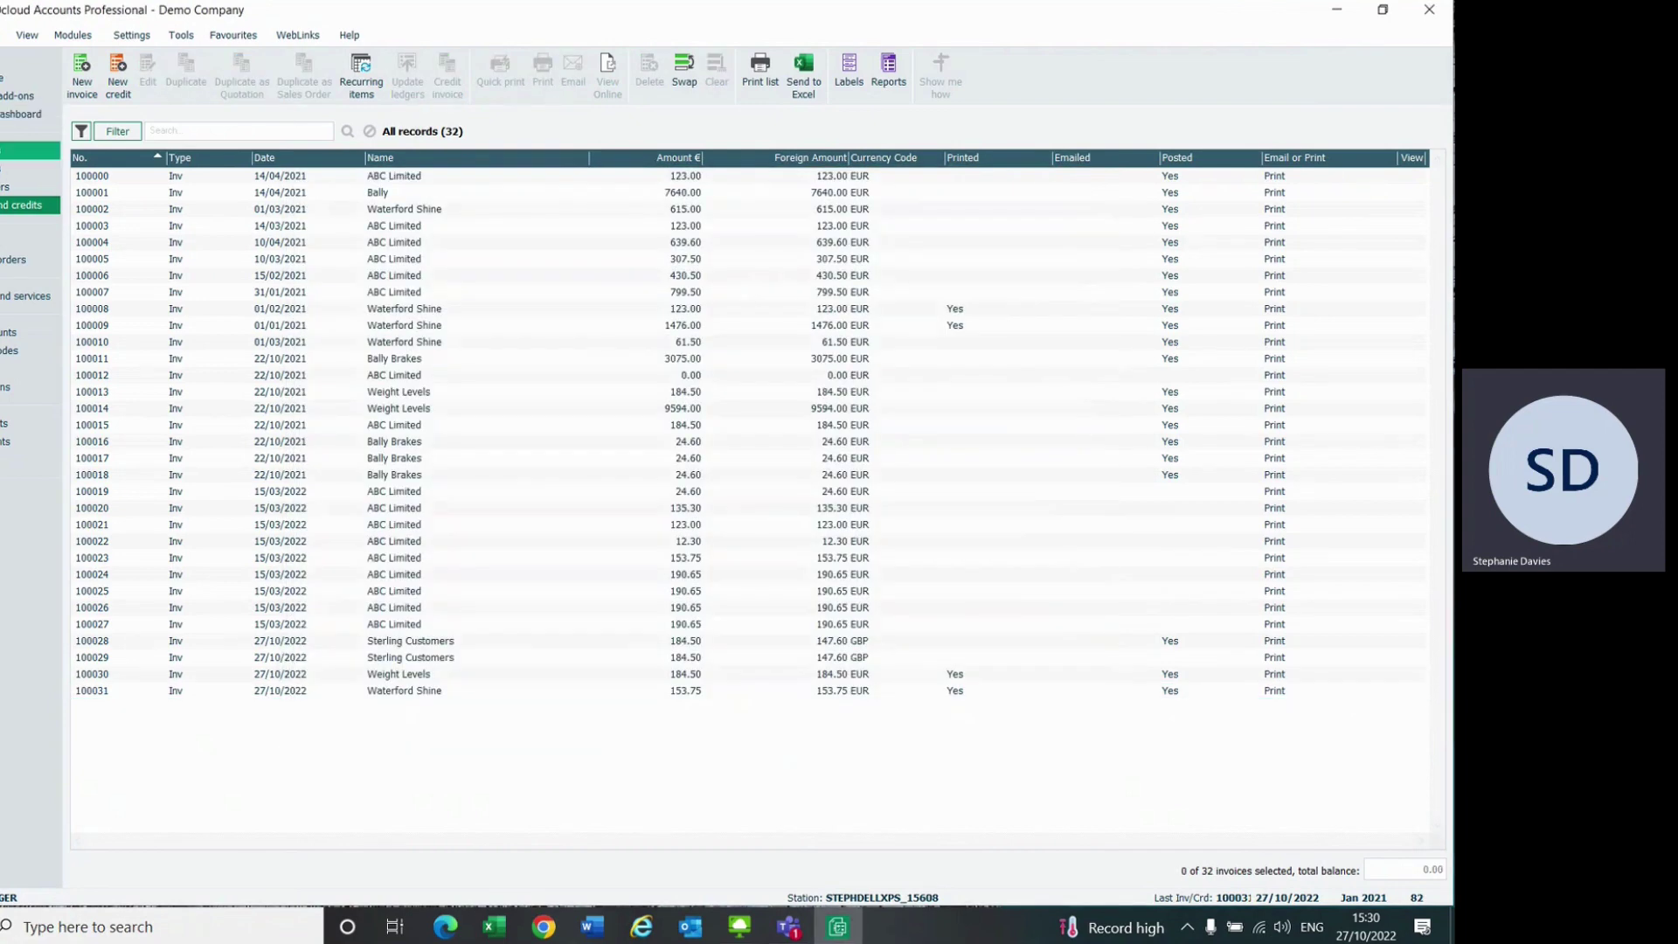
Step: Open the account activity for customer XYZ001, Waterford Shine
left_click(26, 150)
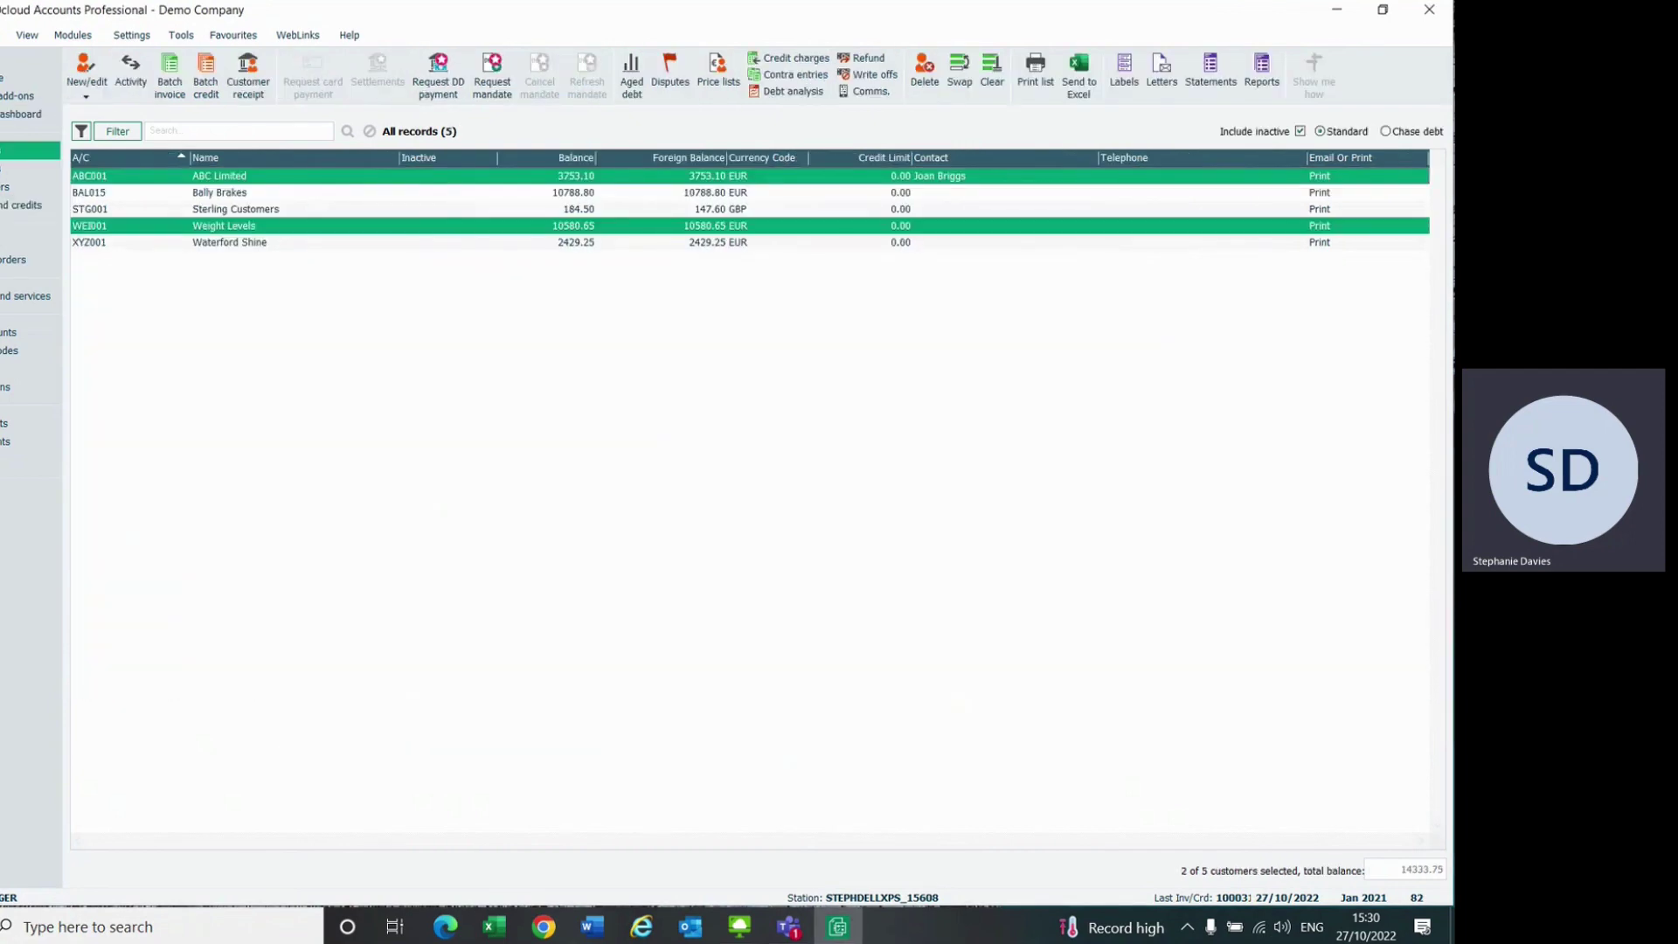
left_click(183, 243, "ctrl")
left_click(188, 229, "ctrl")
left_click(205, 178, "ctrl")
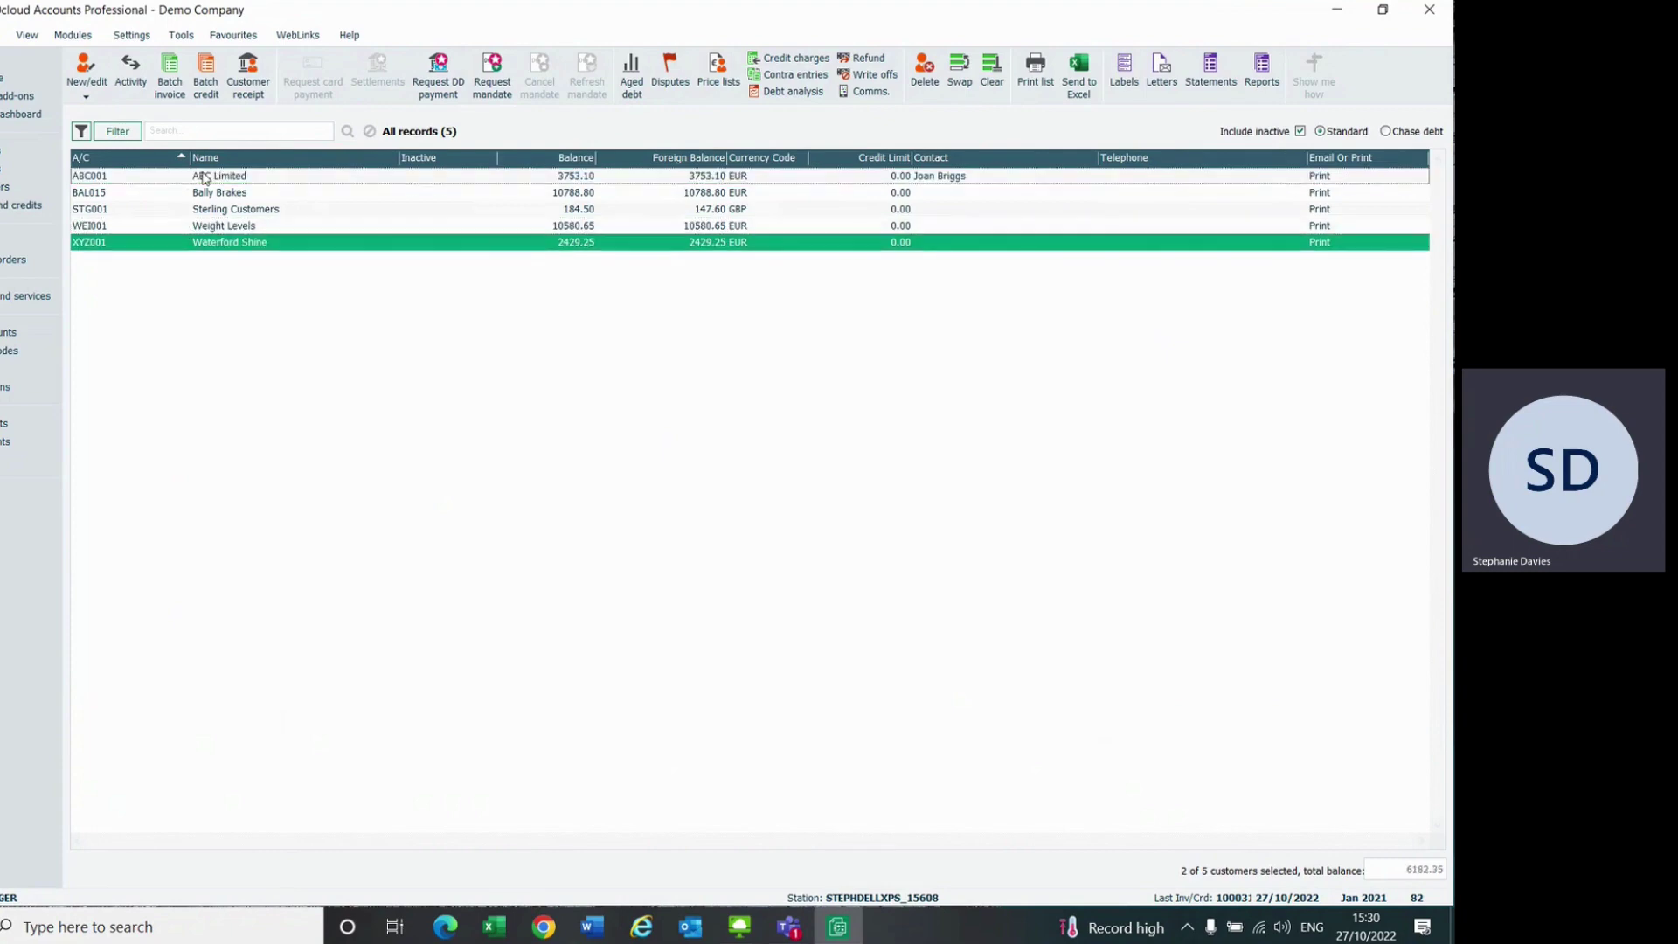
left_click(128, 78)
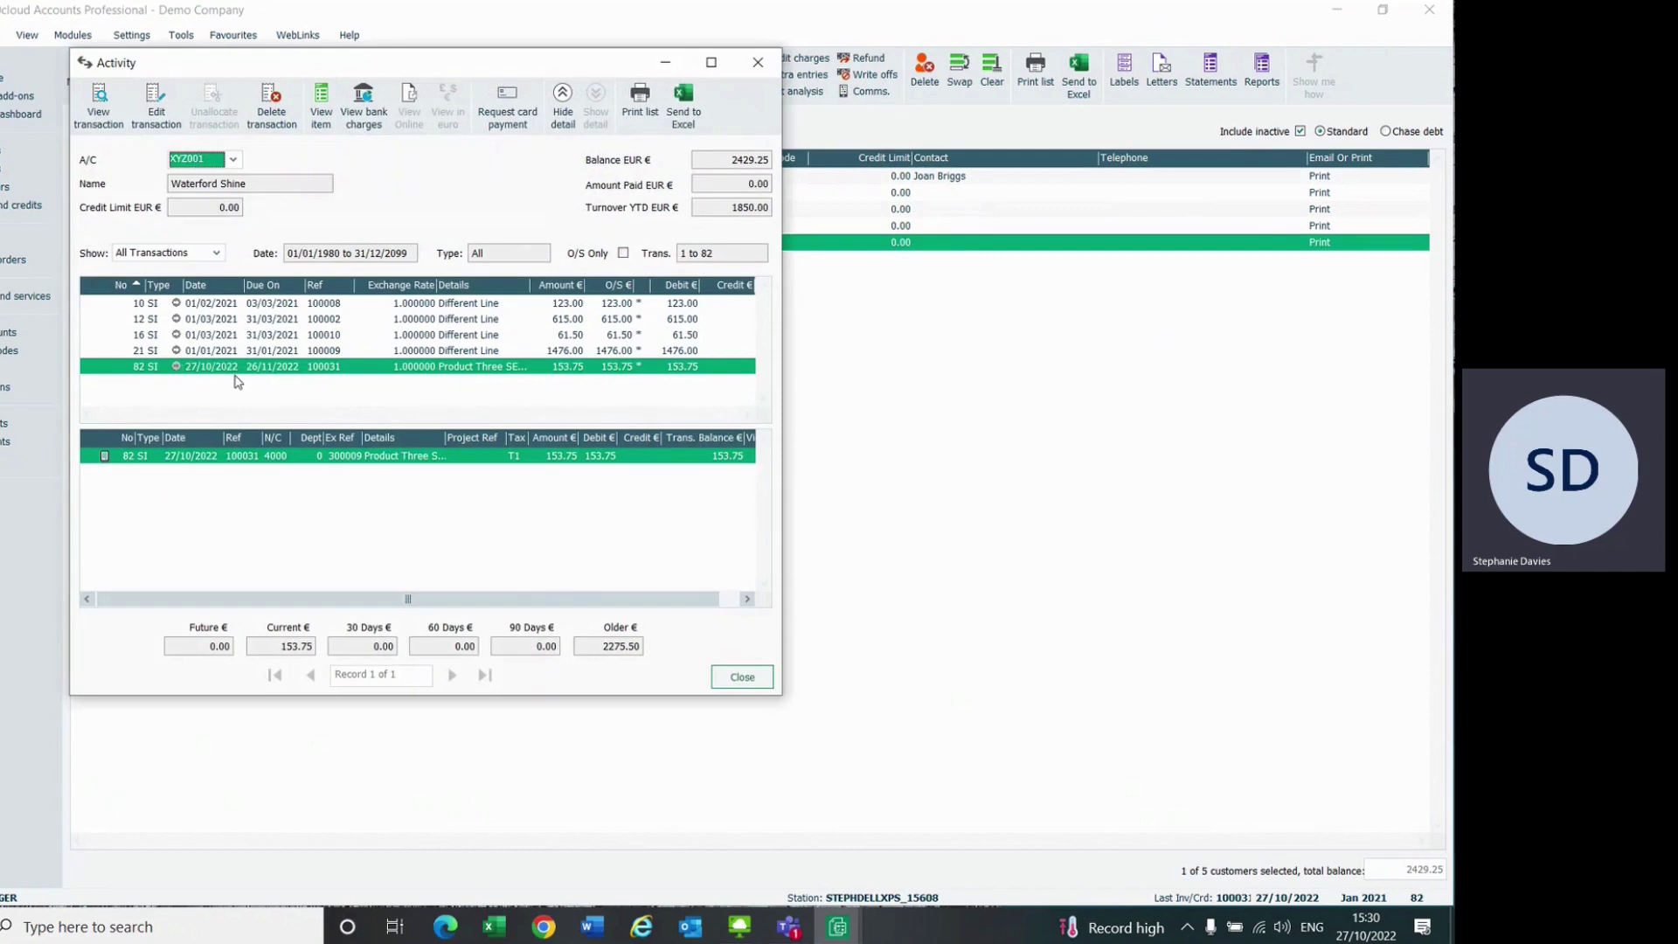
left_click(177, 369)
double_click(178, 368)
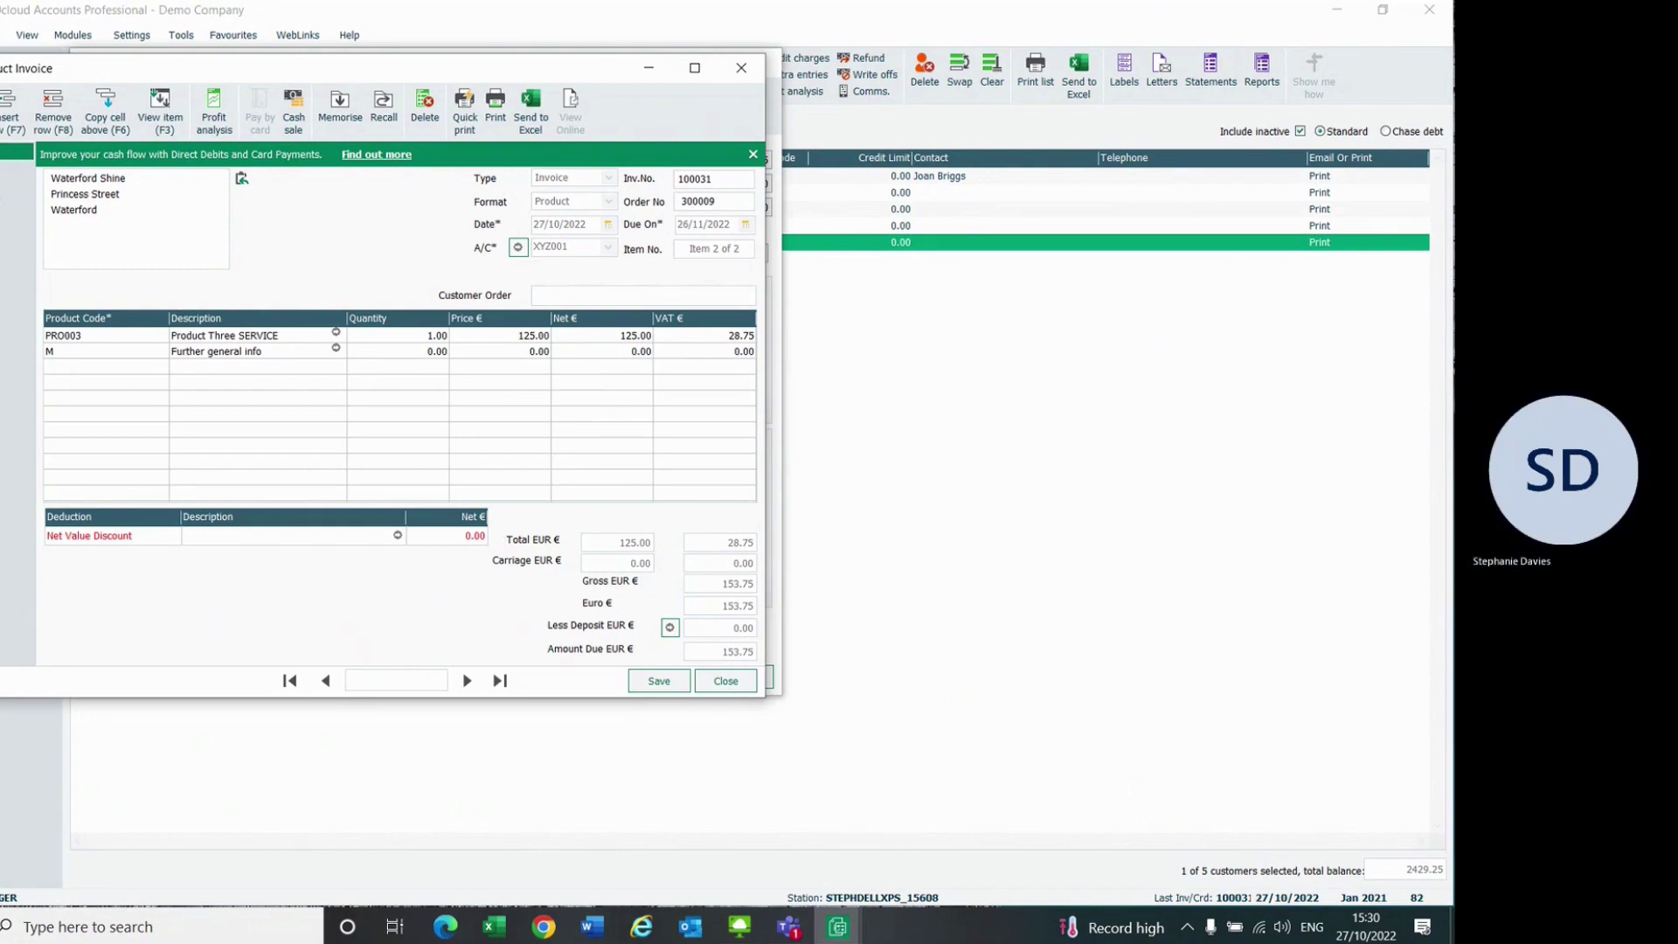
left_click(17, 168)
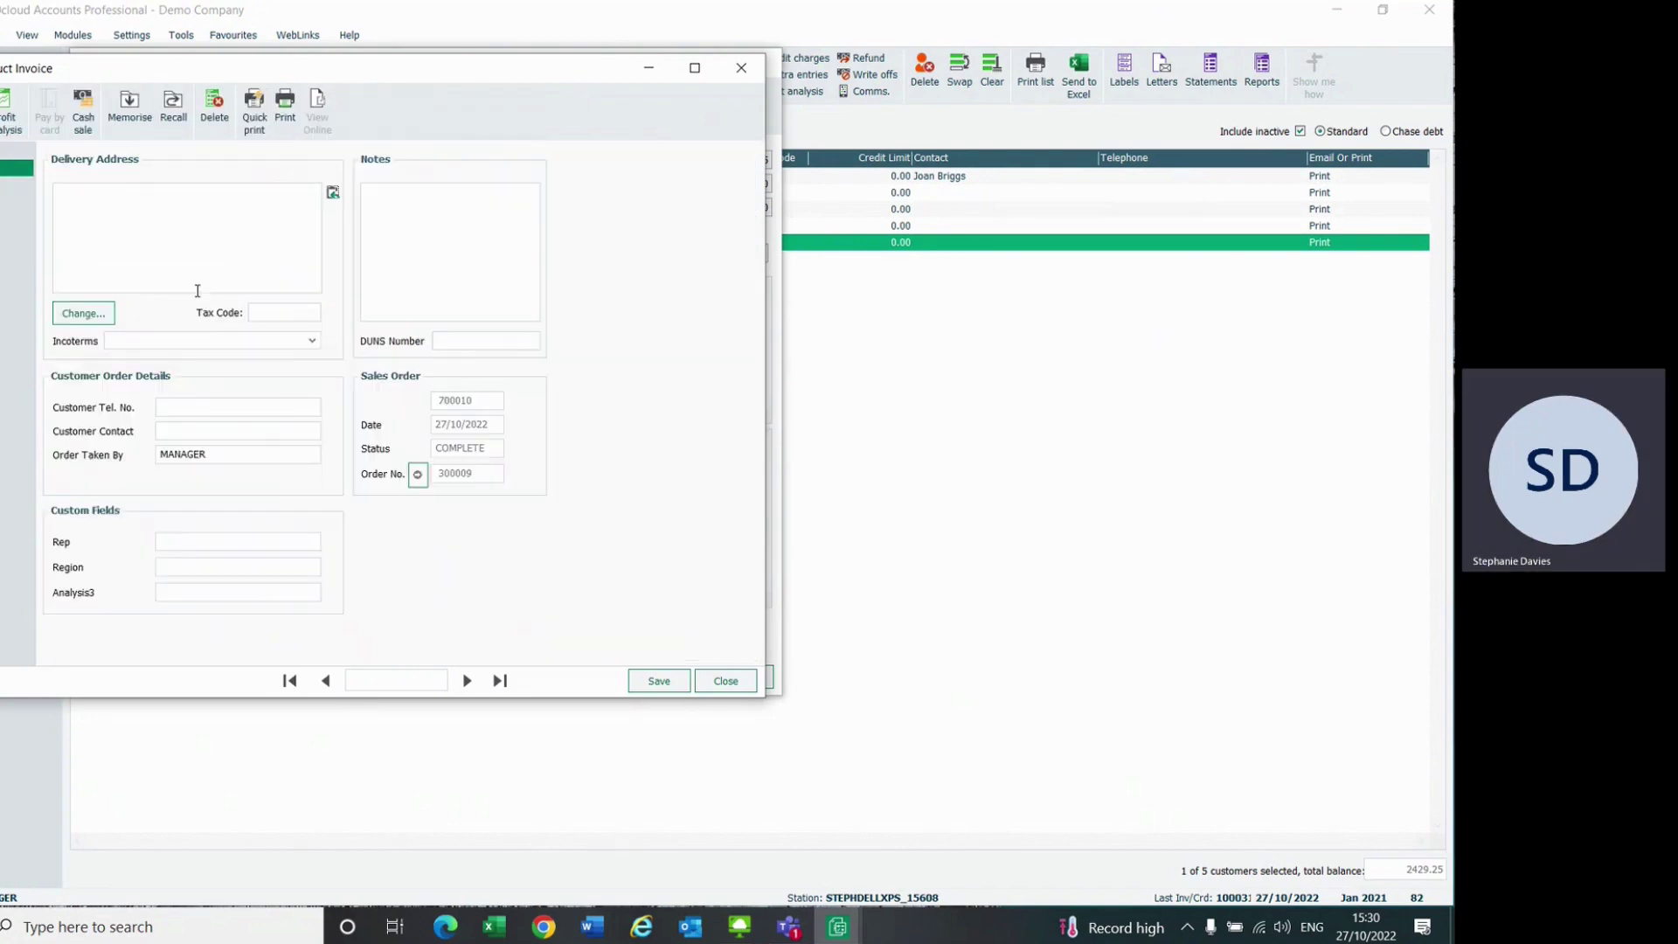
left_click(418, 474)
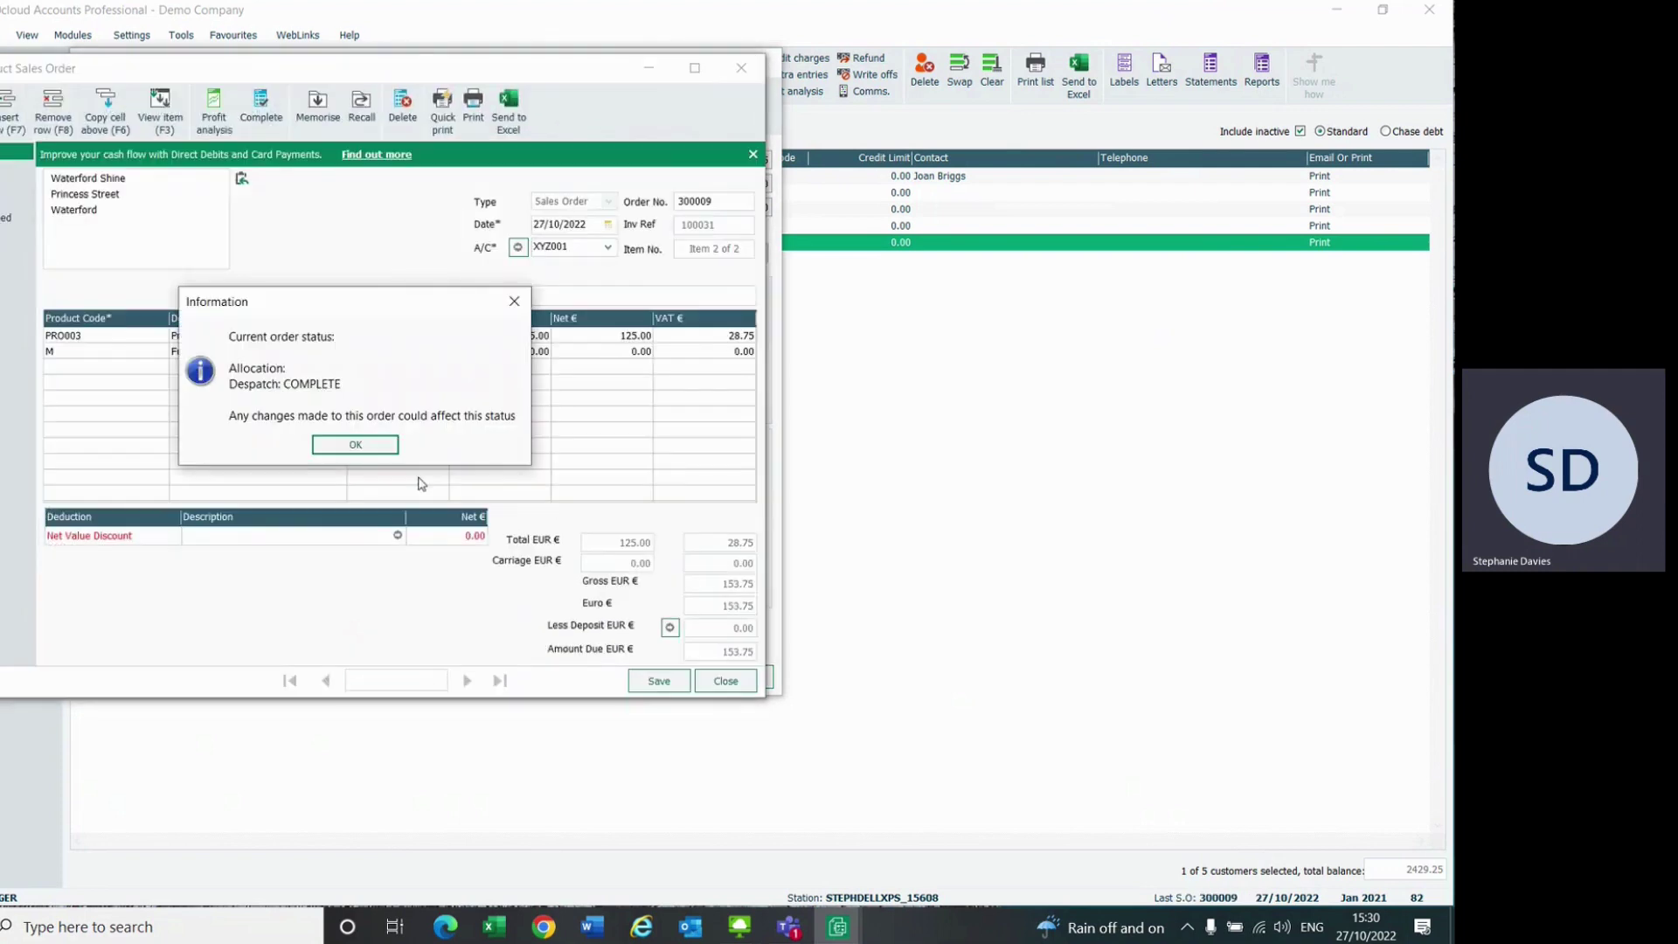
left_click(360, 451)
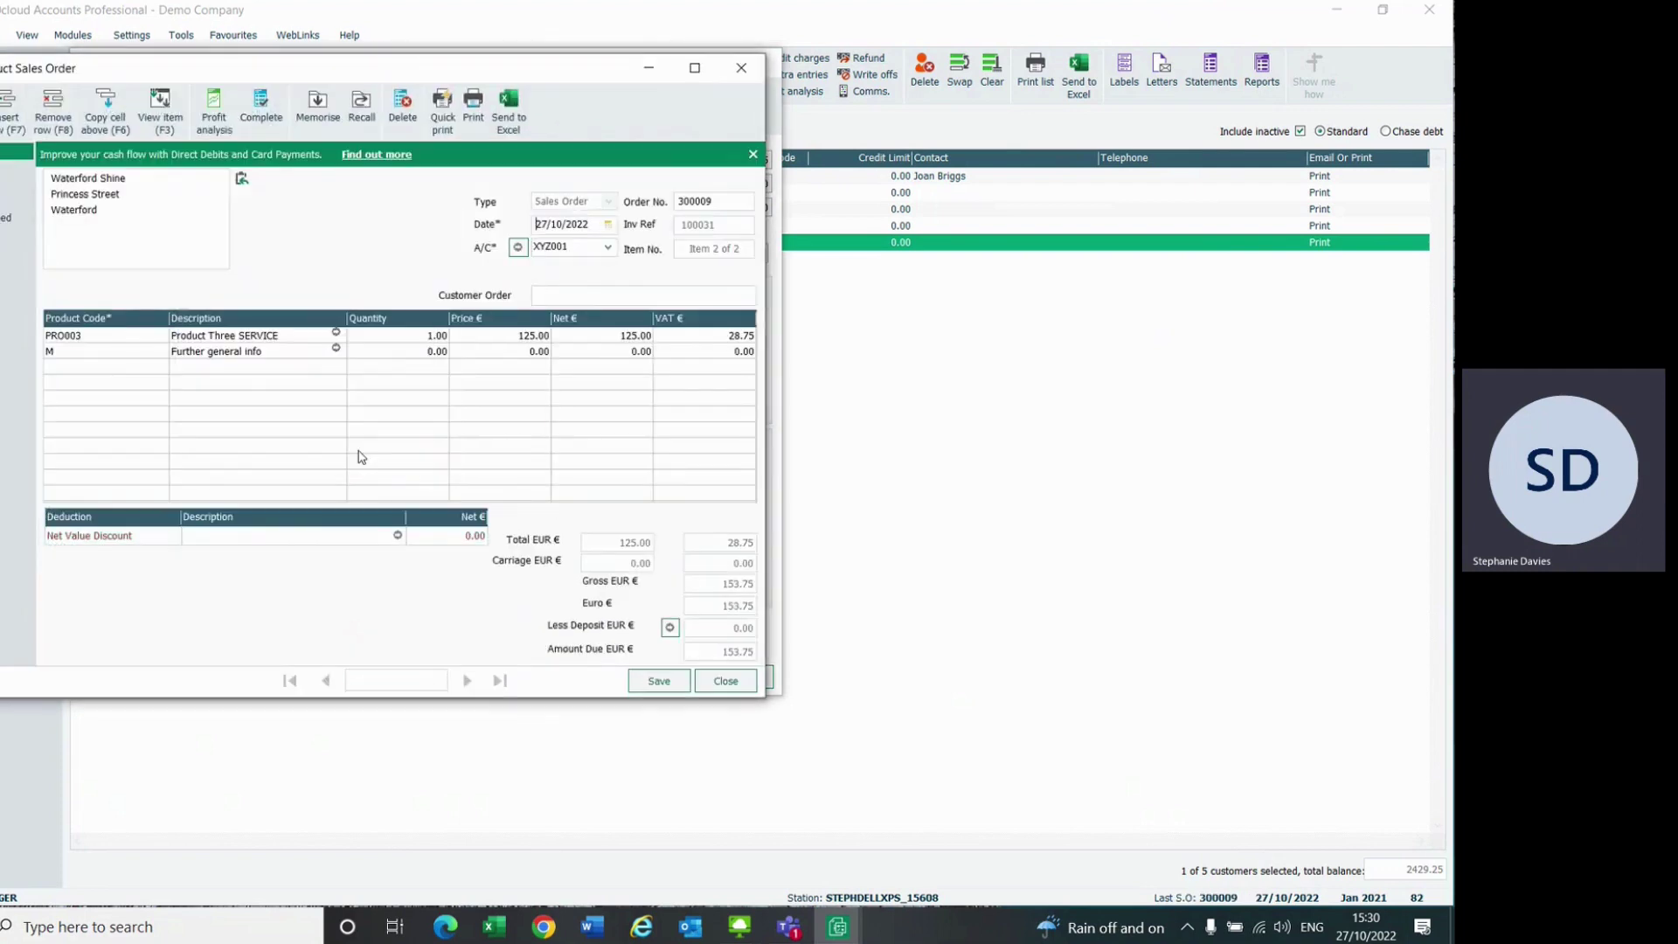
left_click(735, 690)
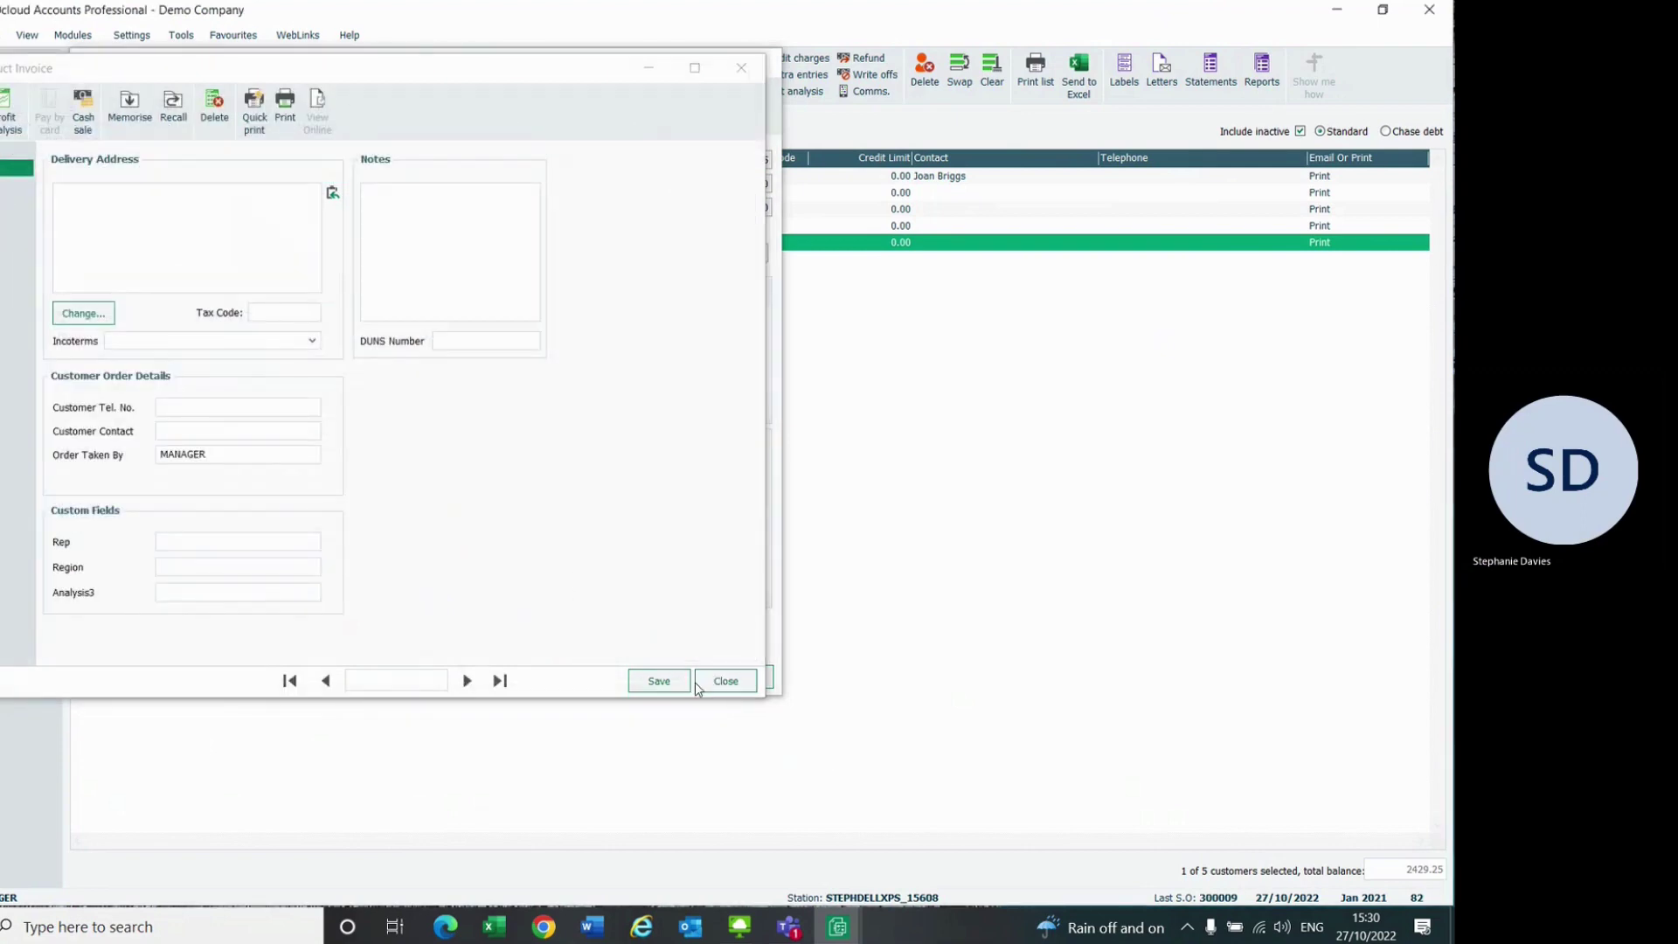
left_click(731, 686)
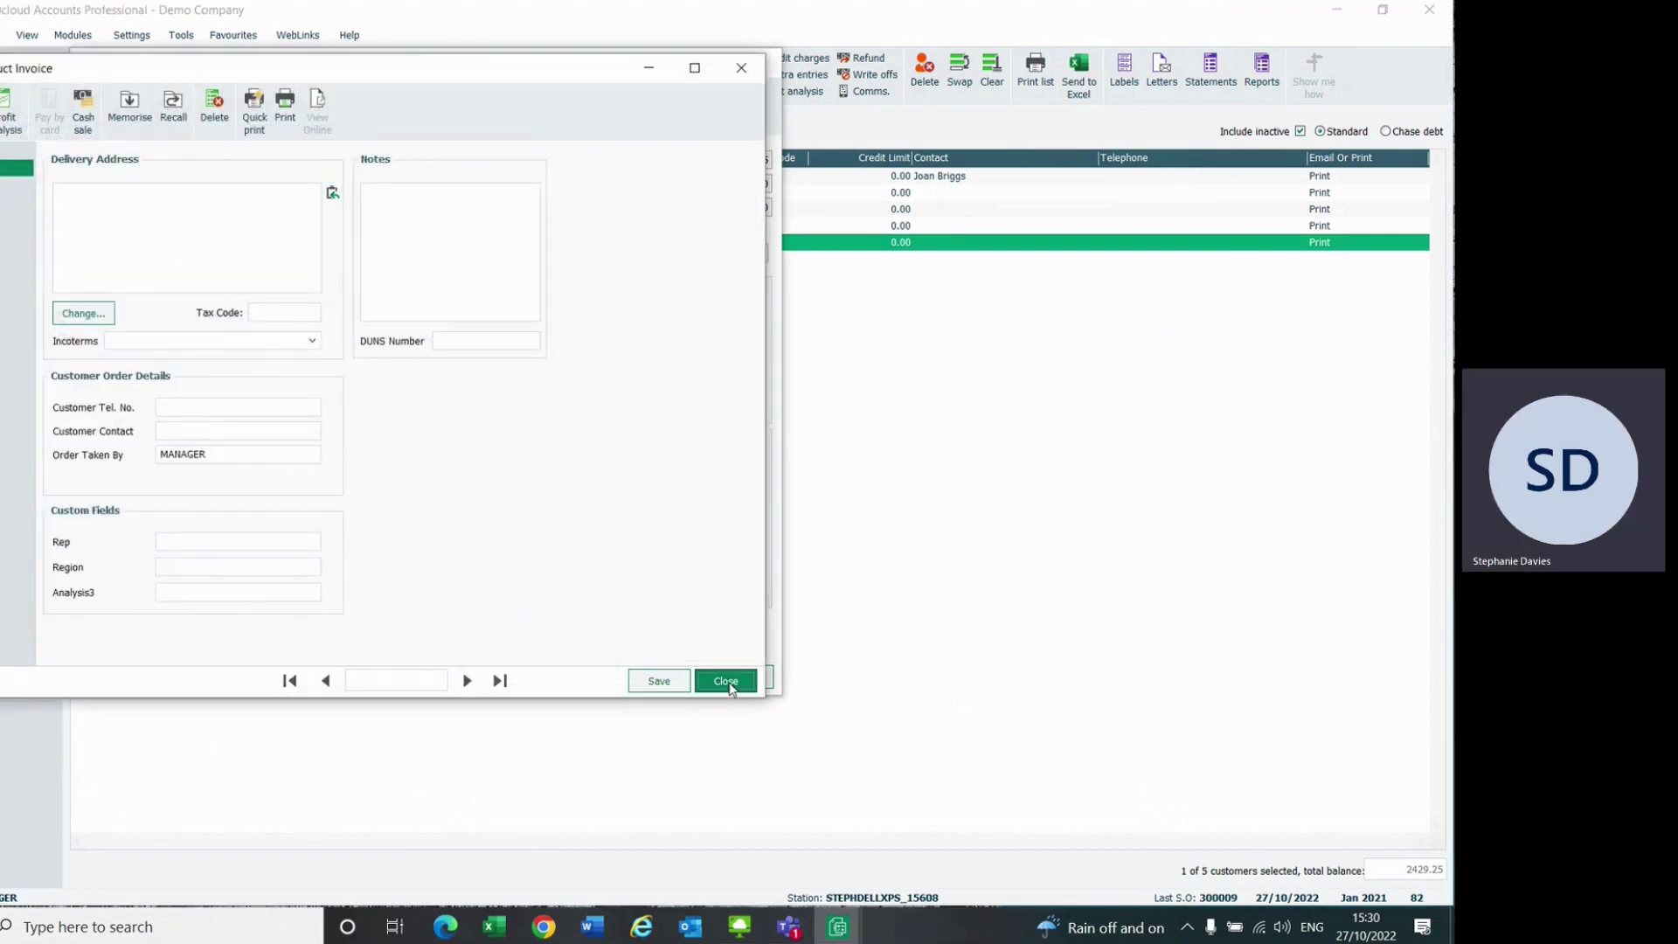